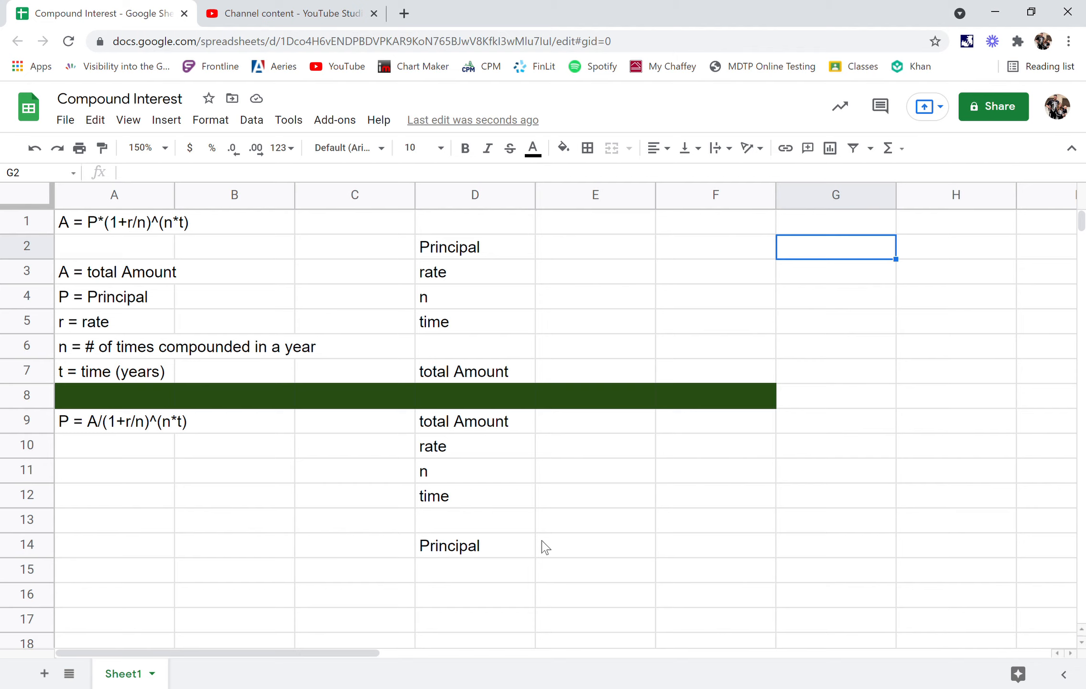
click(115, 234)
click(98, 248)
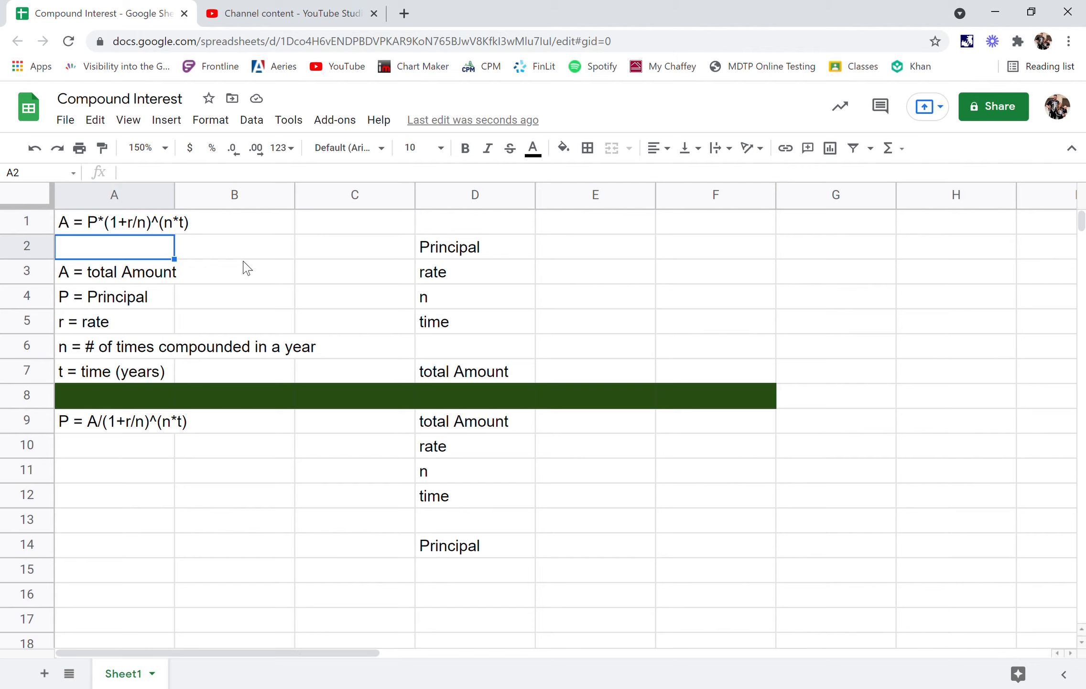
click(526, 376)
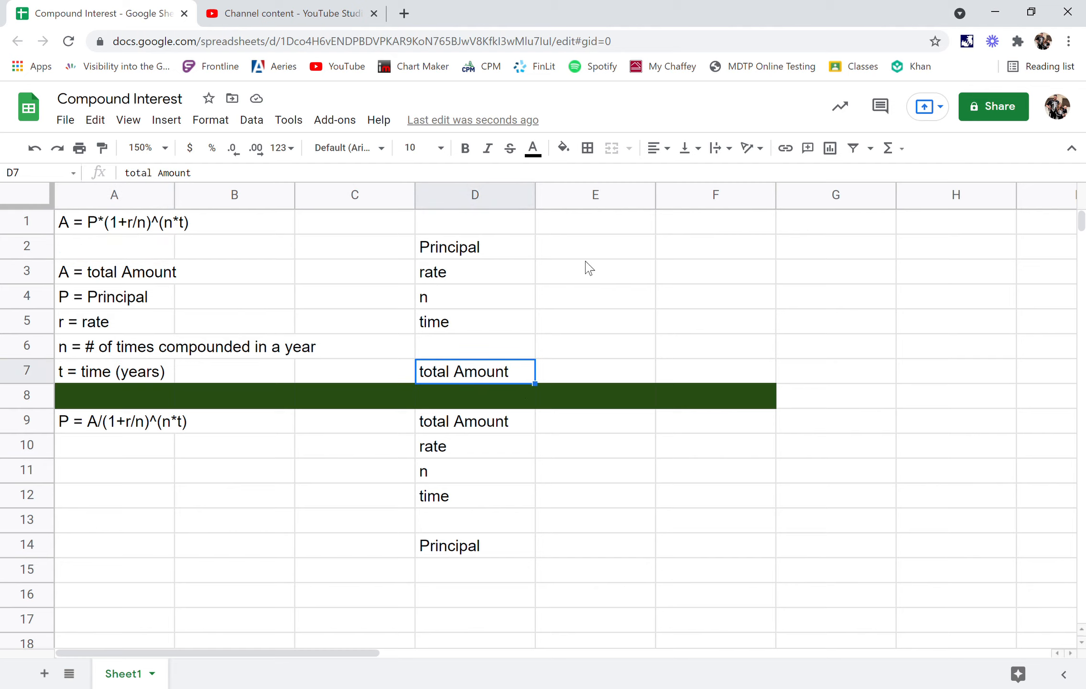
click(596, 245)
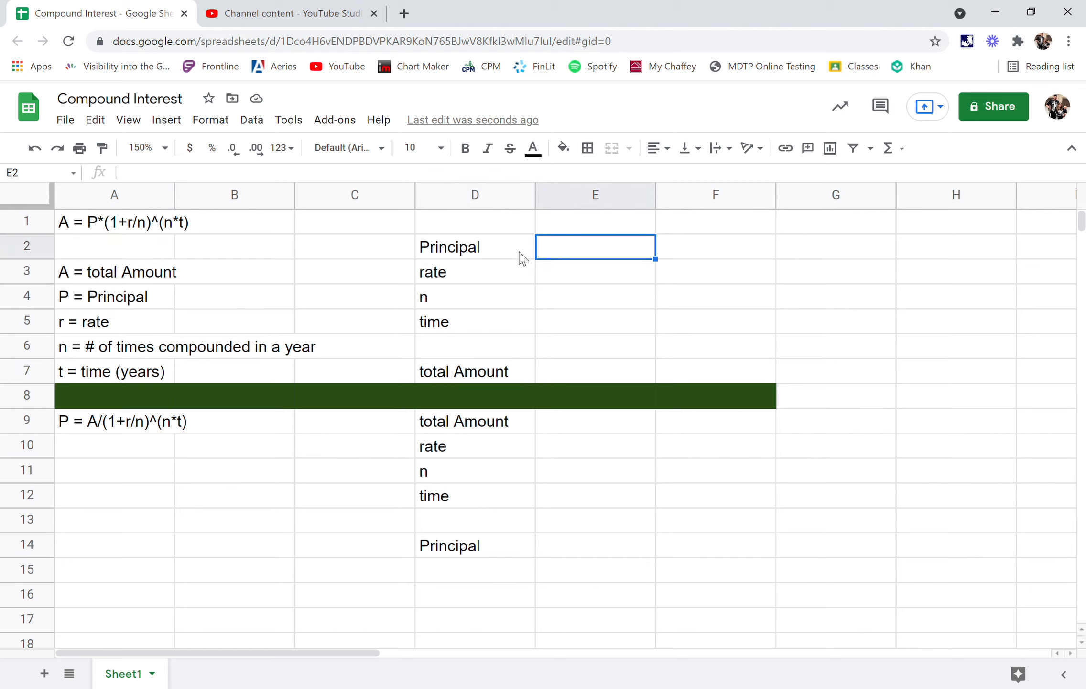
drag(565, 256, 571, 318)
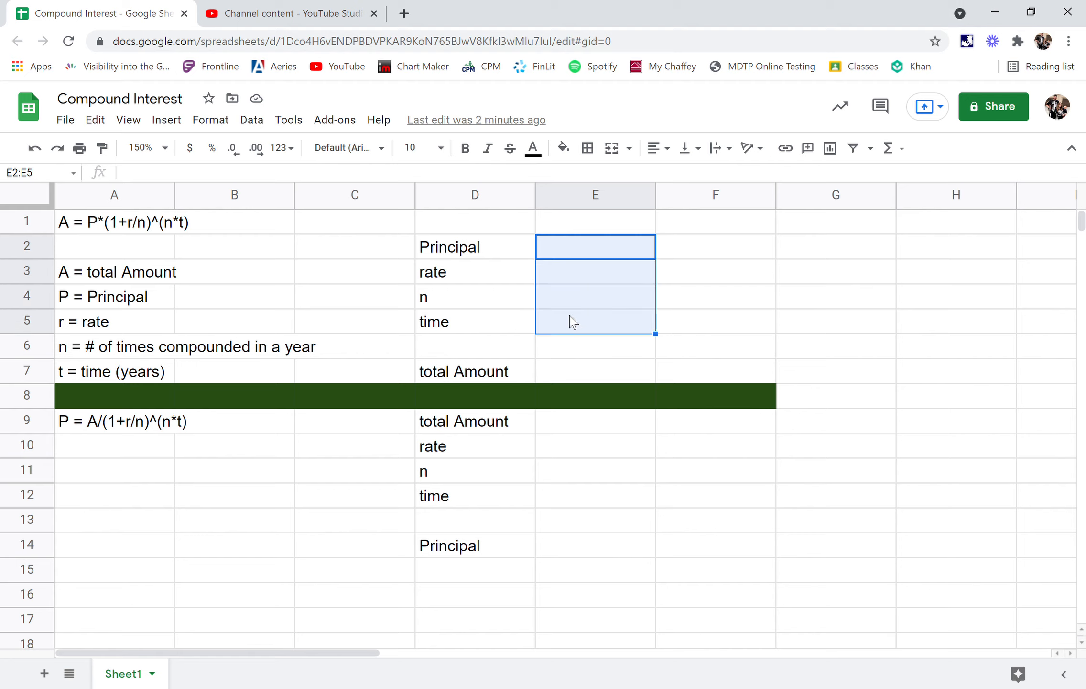
click(577, 376)
- Enter 3000 as the principal in E2 and .12% as the rate in E3
click(592, 258)
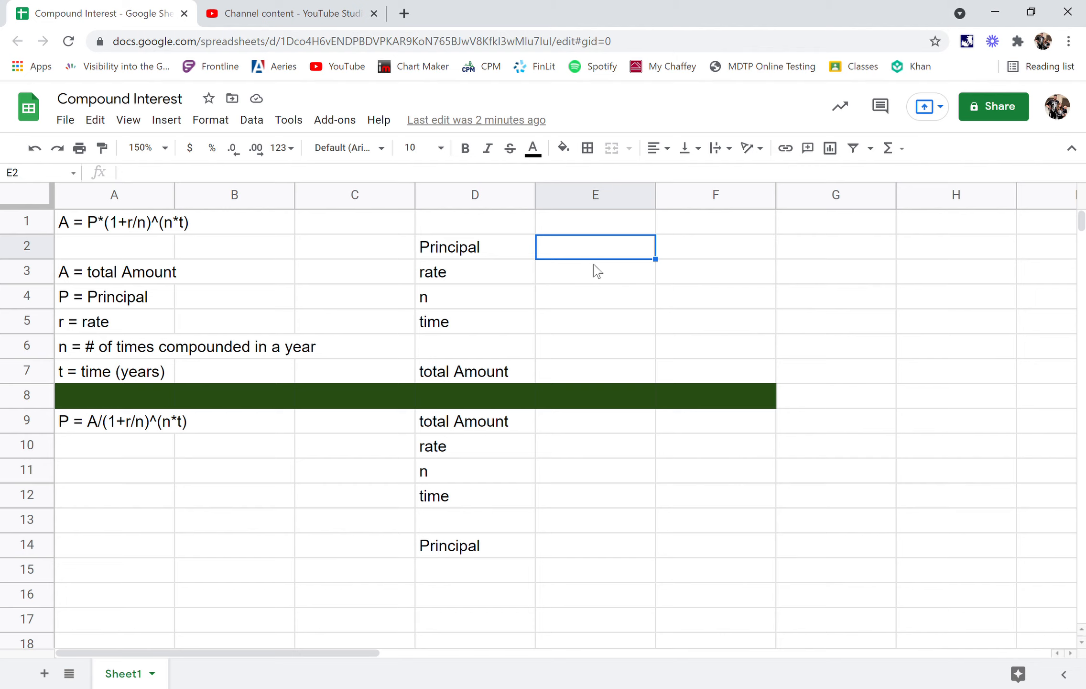
text(3000)
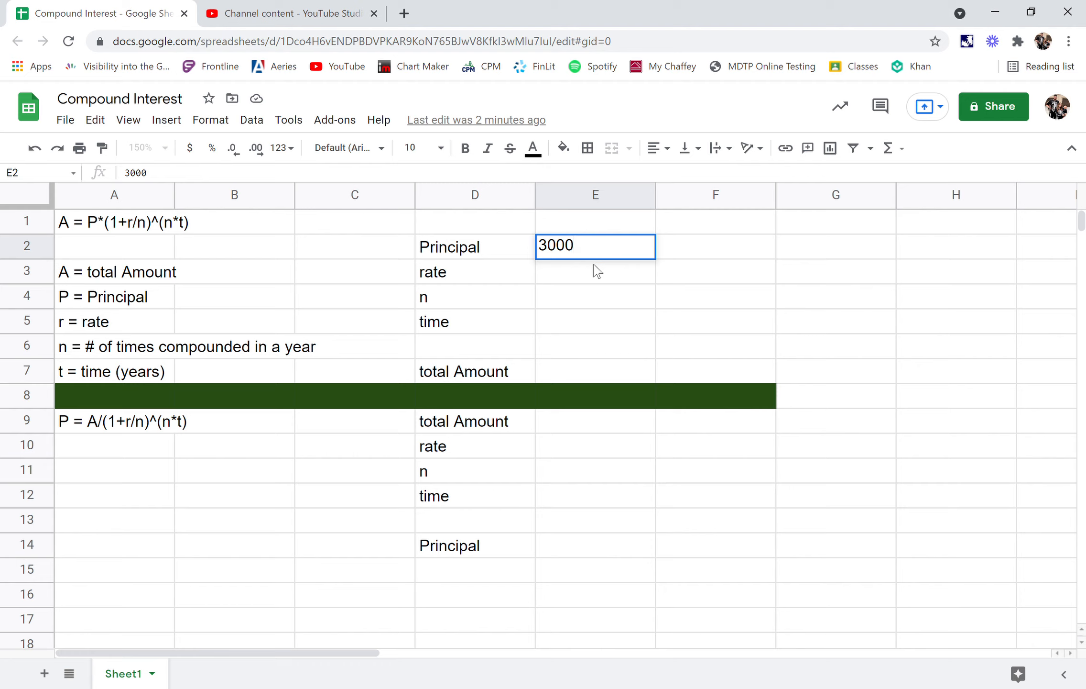
key(Return)
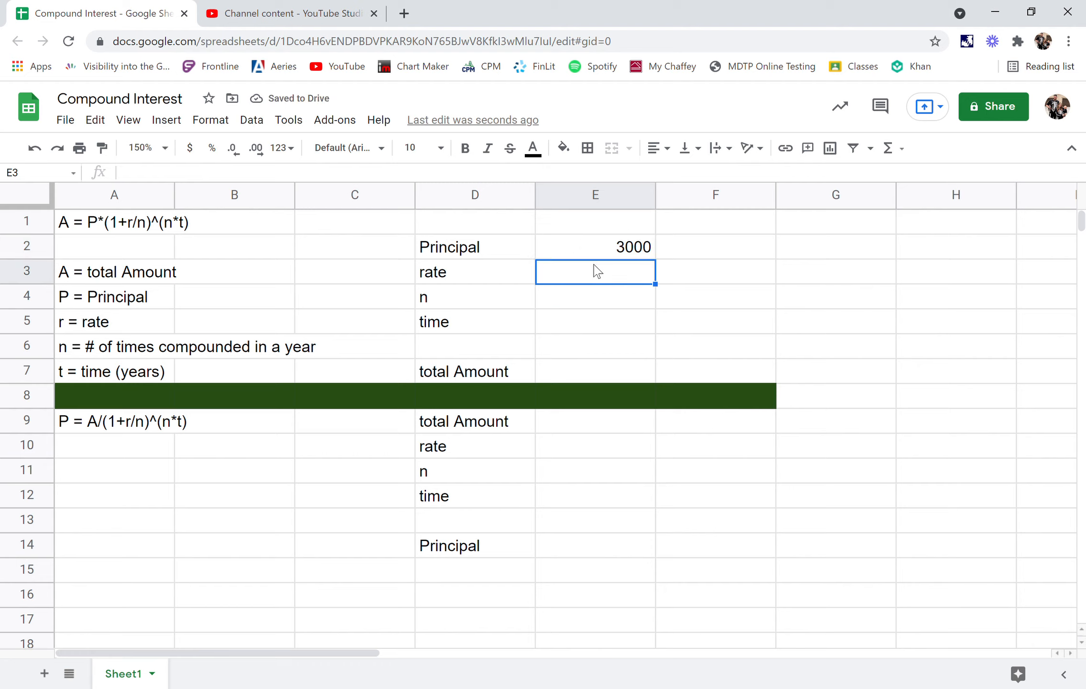
double_click(597, 271)
text(.12)
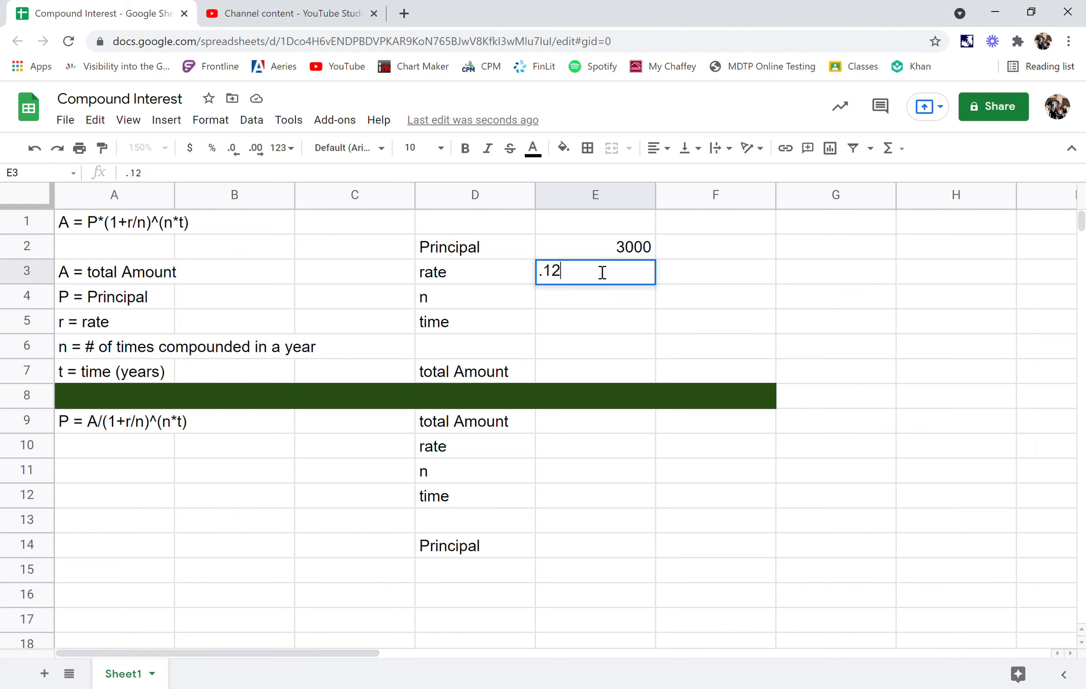
text(%)
- Enter 12 for n in E4 and 5 for the time in E5
click(601, 306)
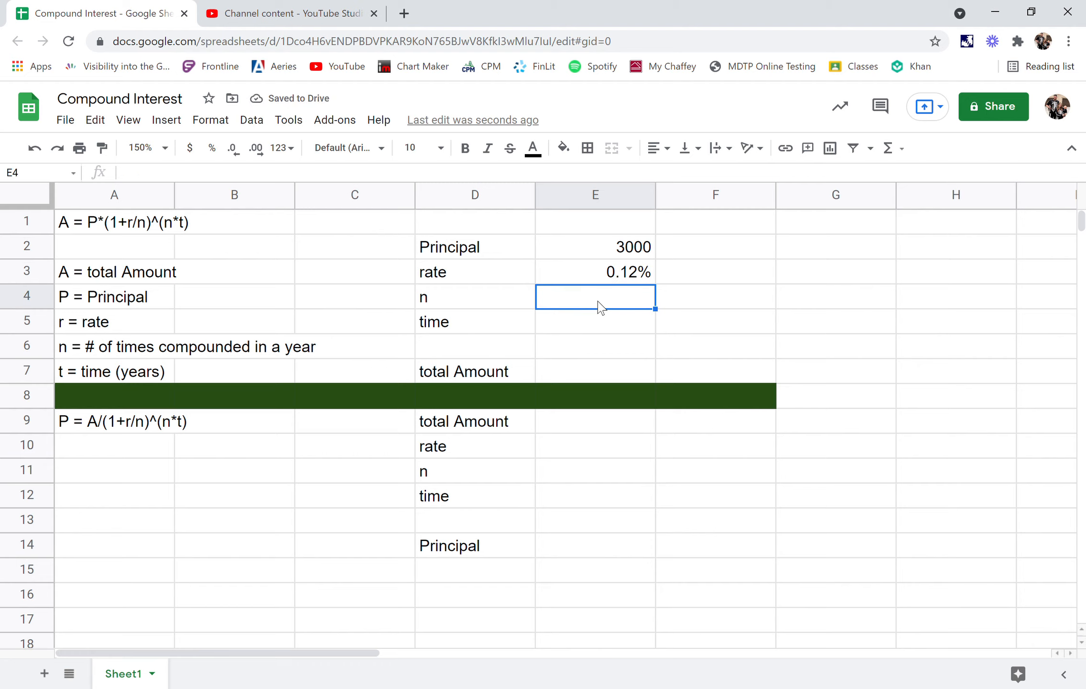
text(12)
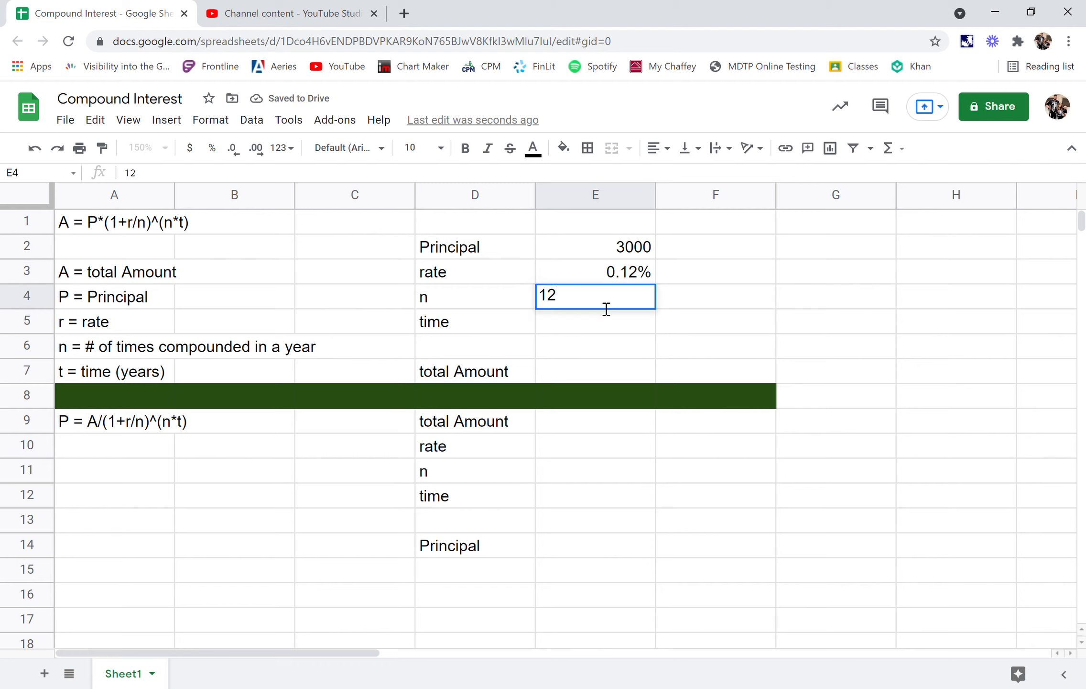
key(Return)
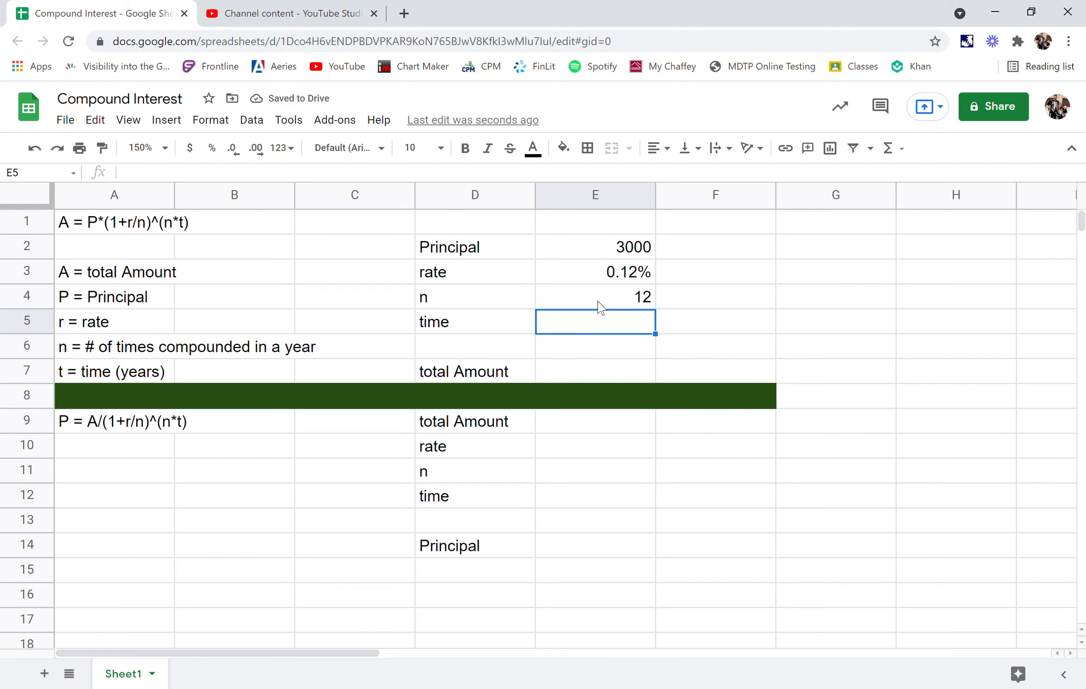
text(5)
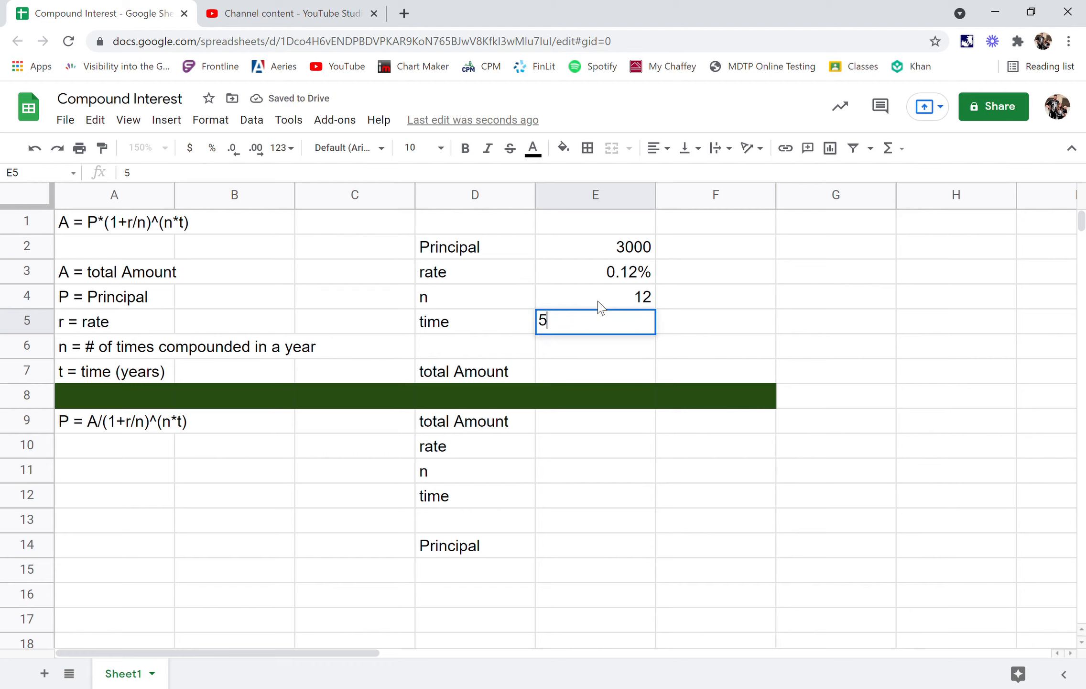
key(Return)
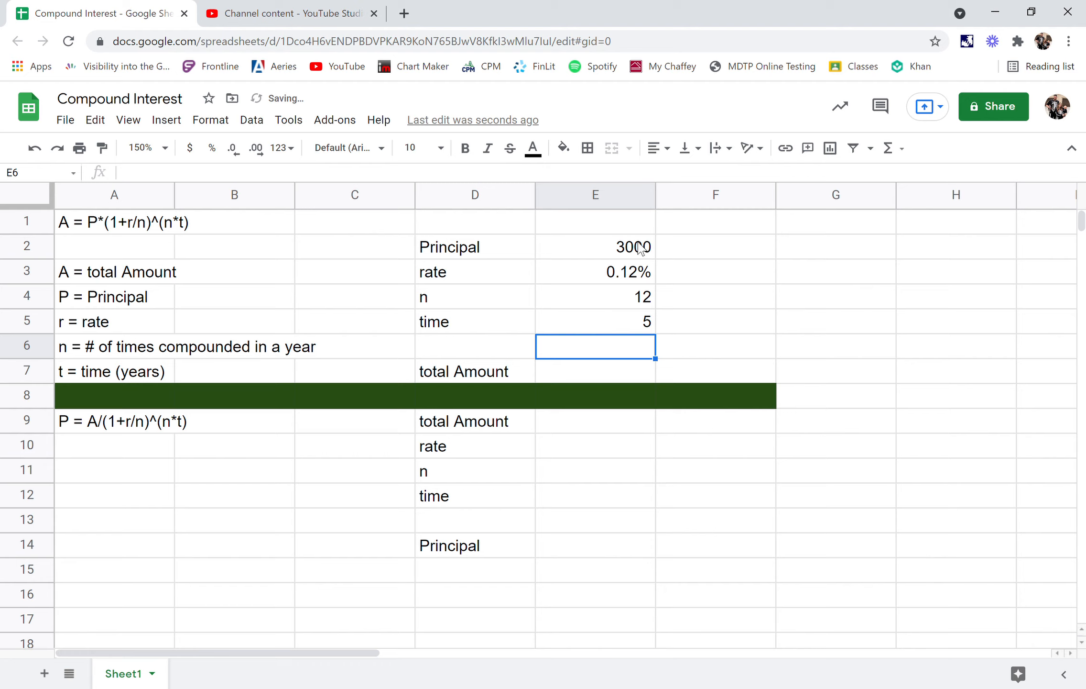
- Calculate the total amount in E7 with the compound interest formula =E2*(1+E3/E4)^(E4*E5)
click(613, 373)
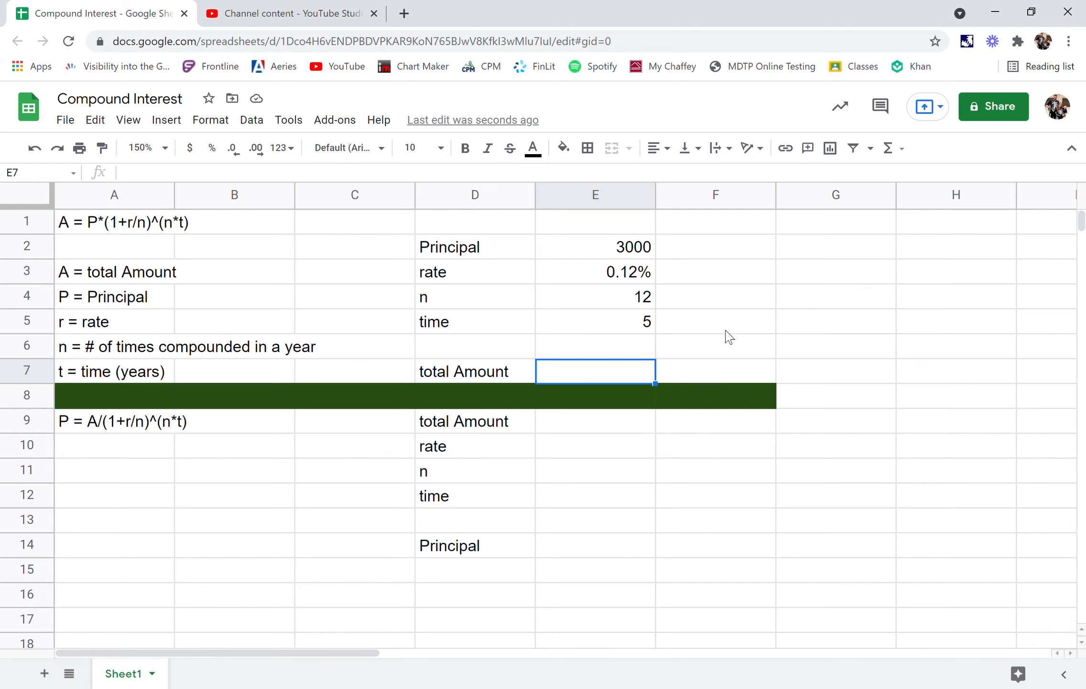
text(=)
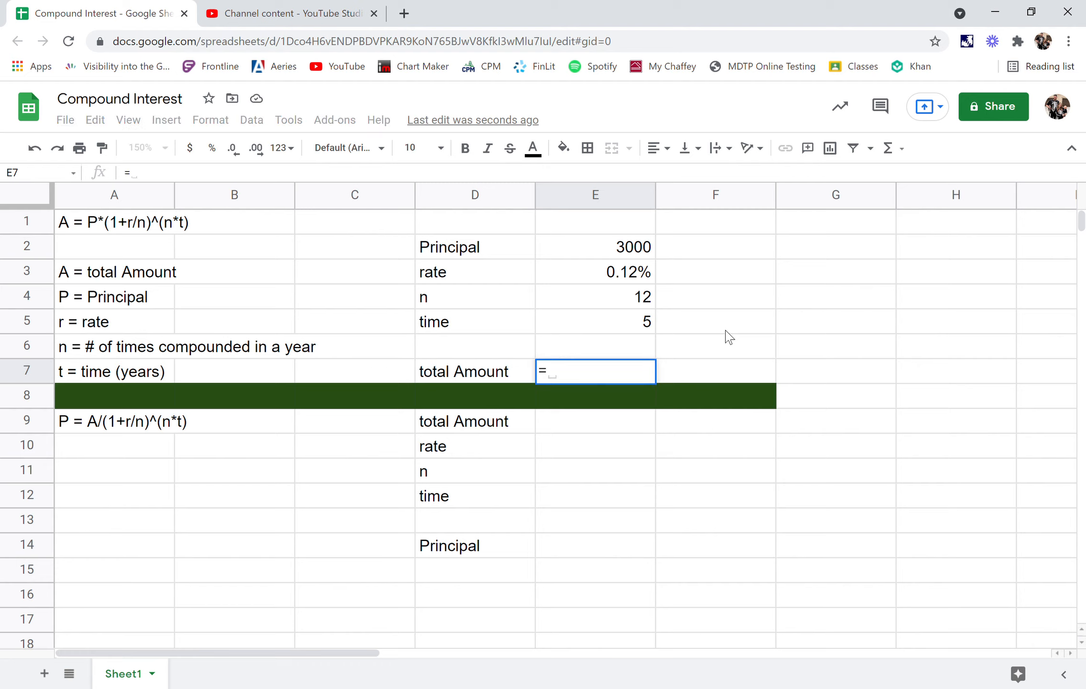
click(632, 252)
text(*()
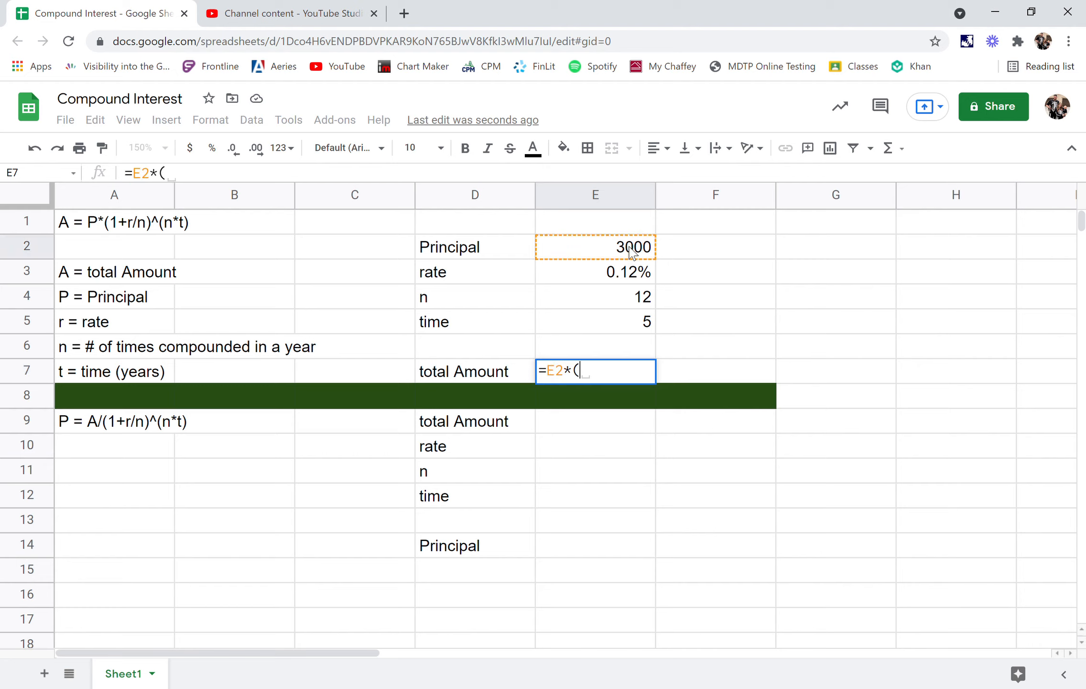
text(1+)
click(608, 279)
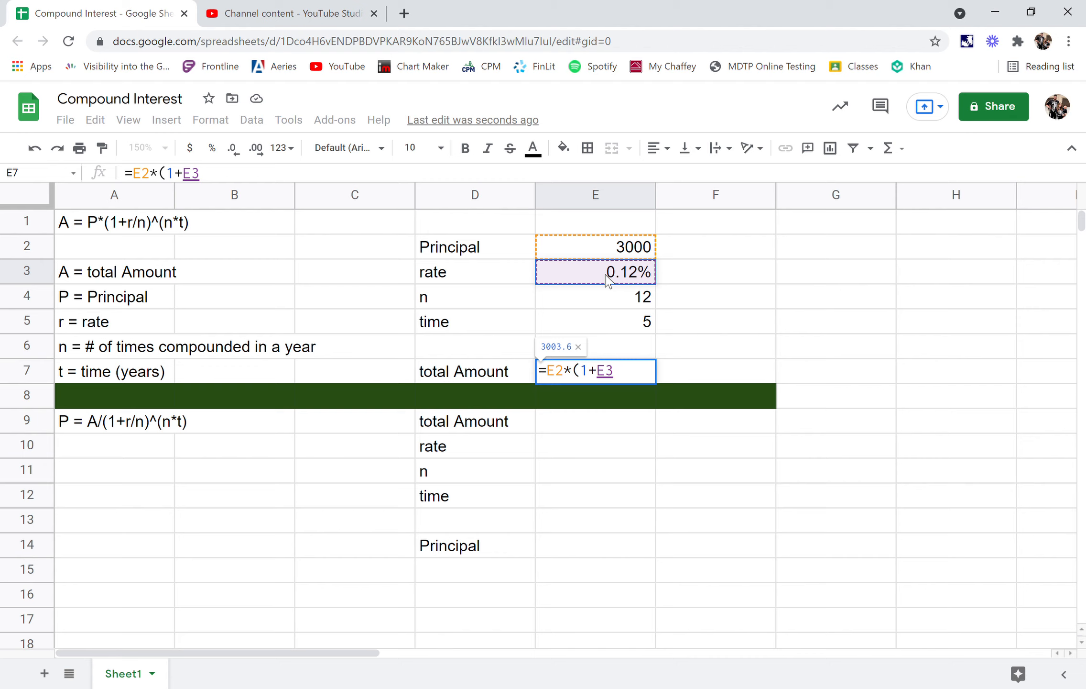
text(/)
click(615, 307)
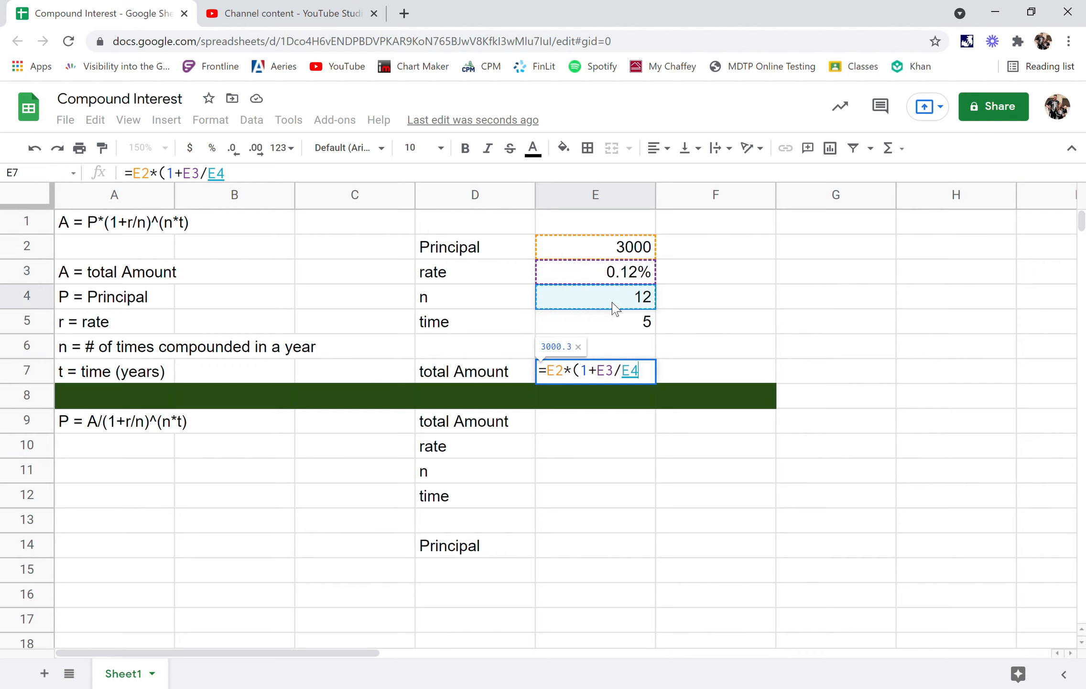
text())
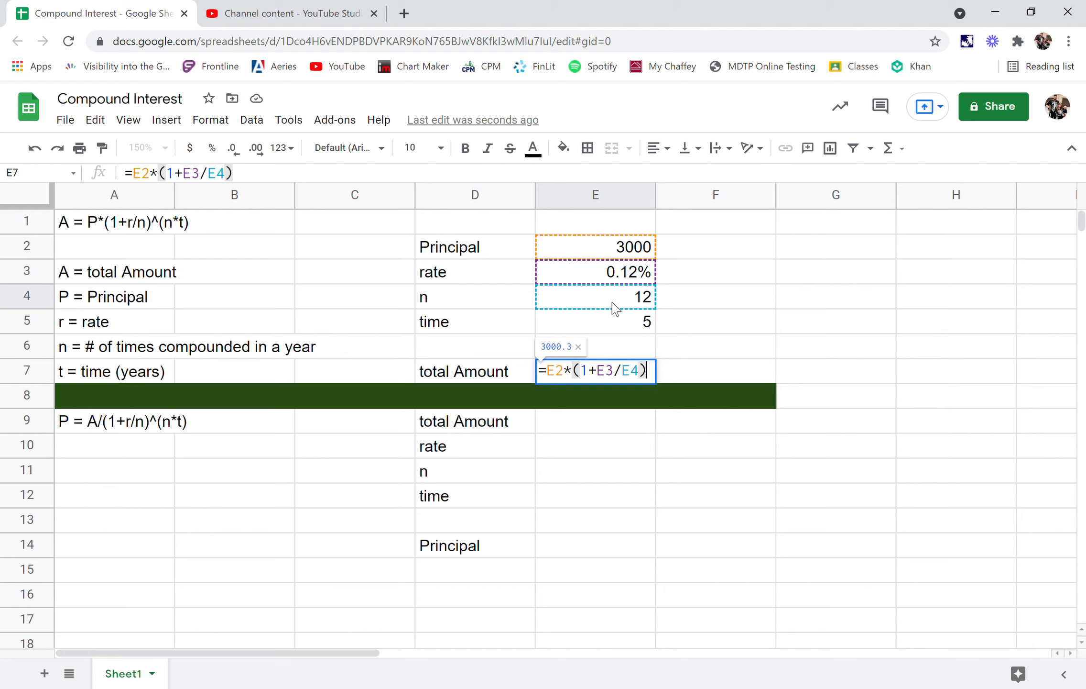
text(^)
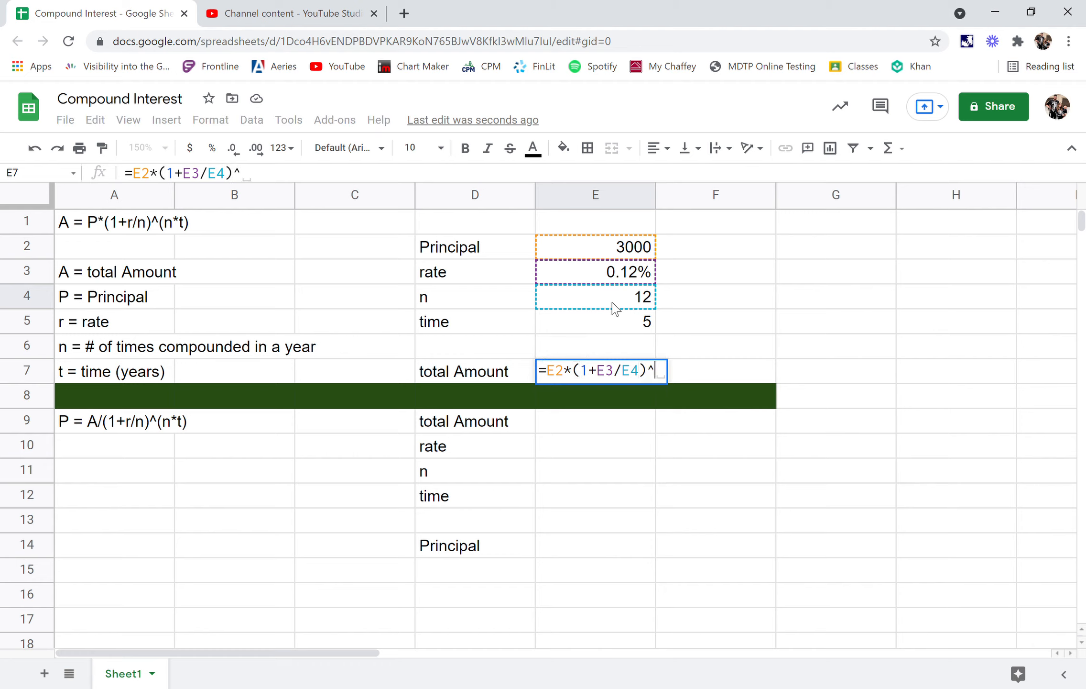
text(()
click(616, 308)
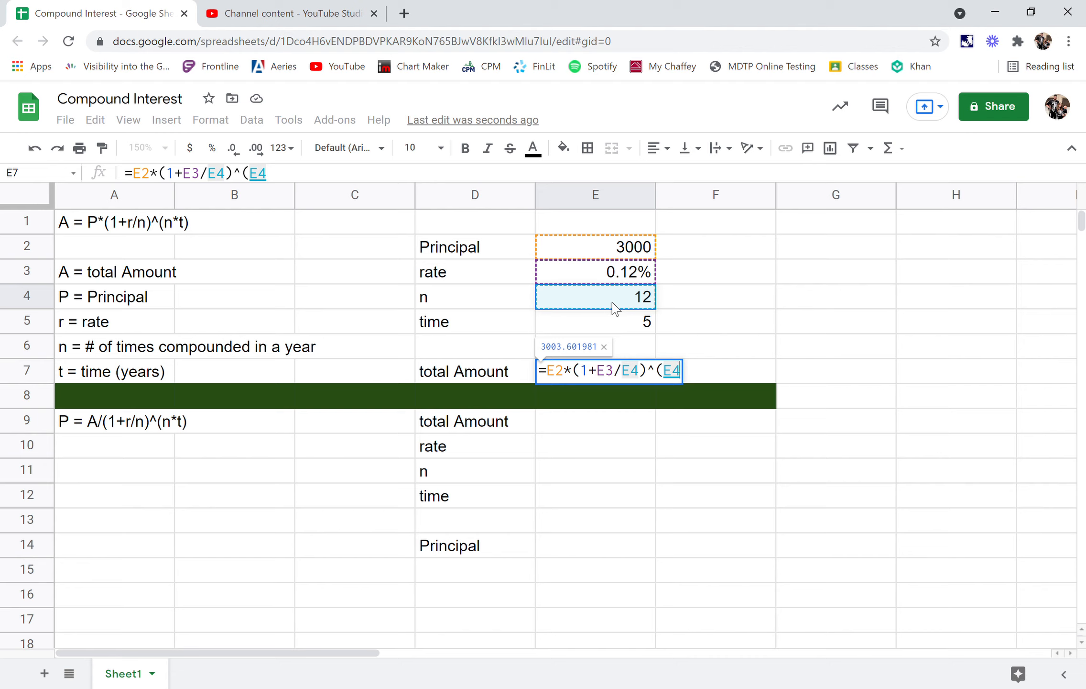
text(*)
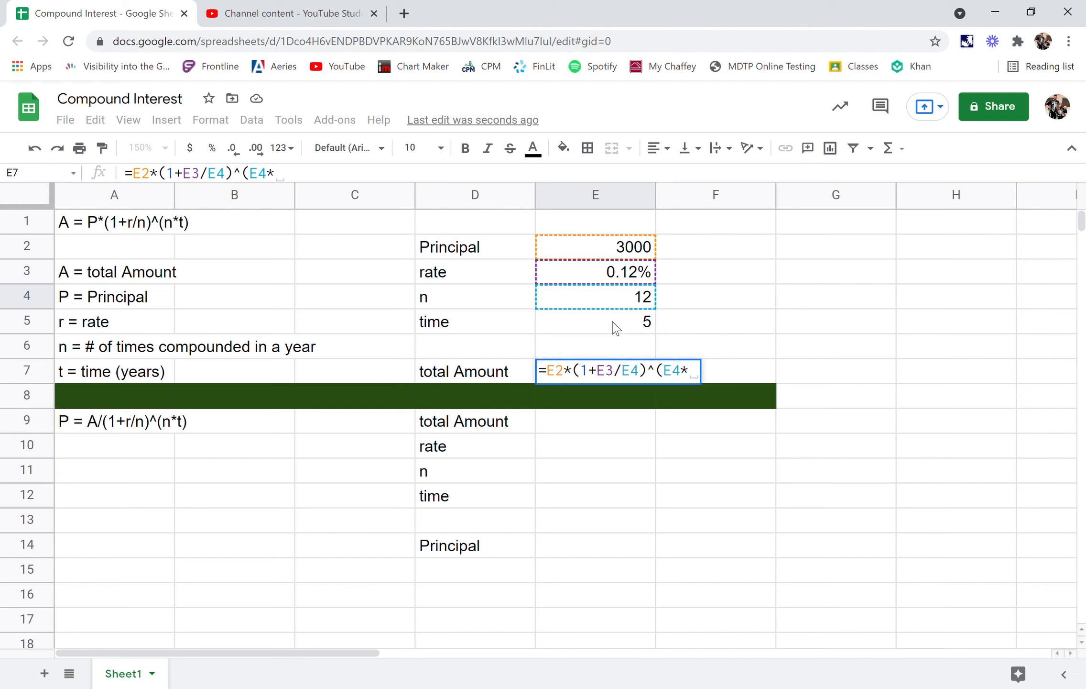
click(616, 329)
text())
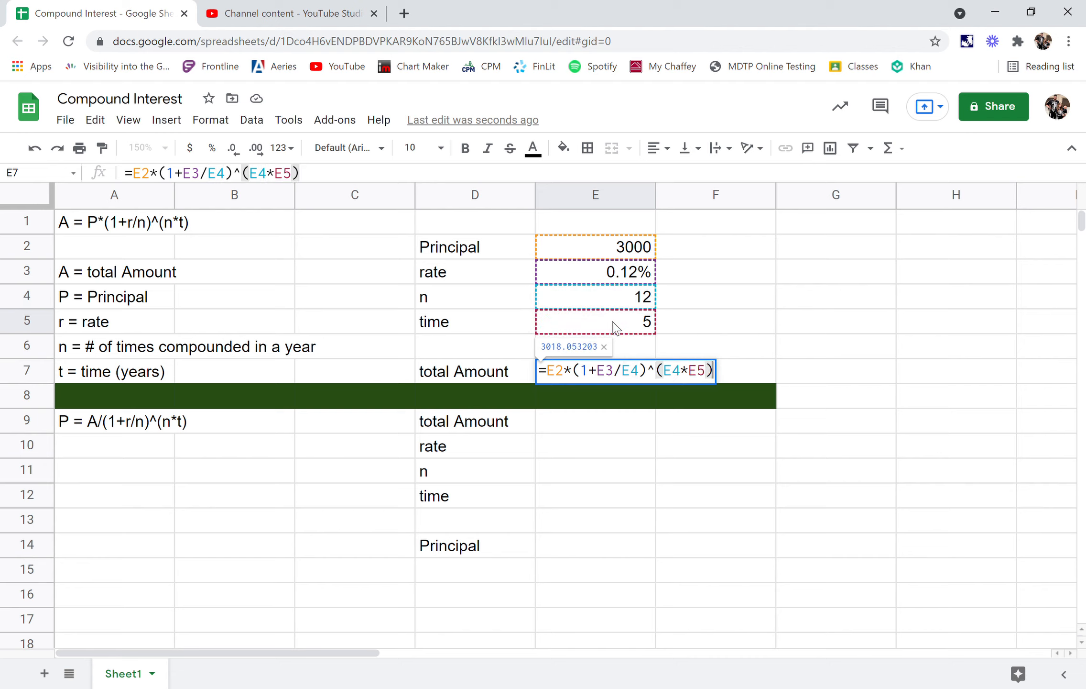
key(Return)
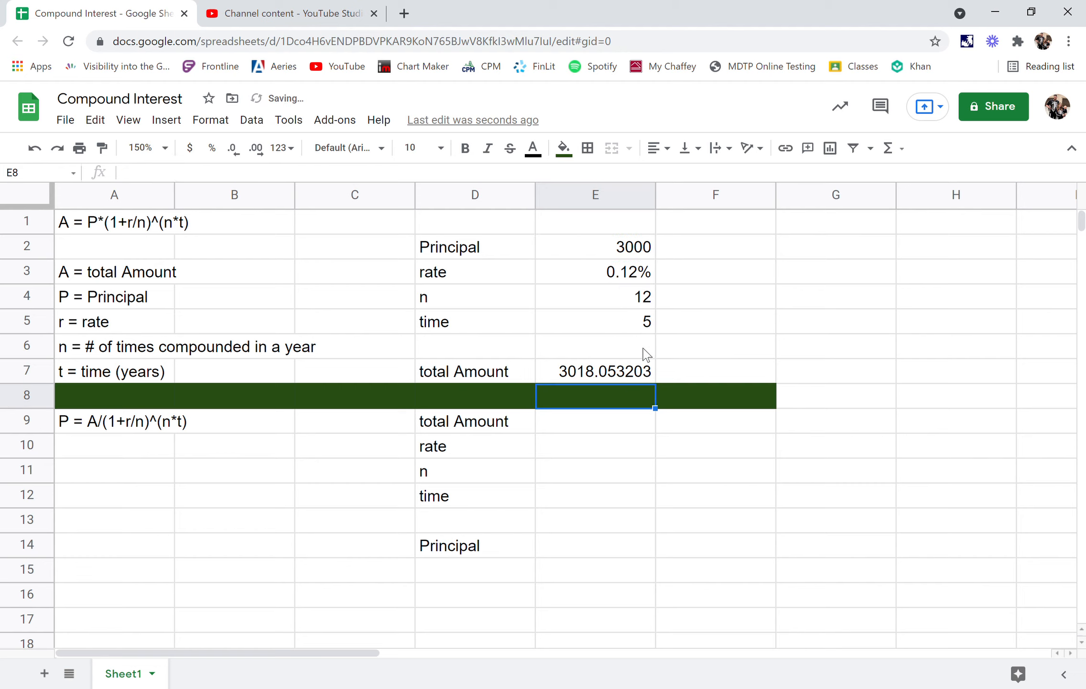
- Format the calculated total amount in E7 as currency
click(631, 371)
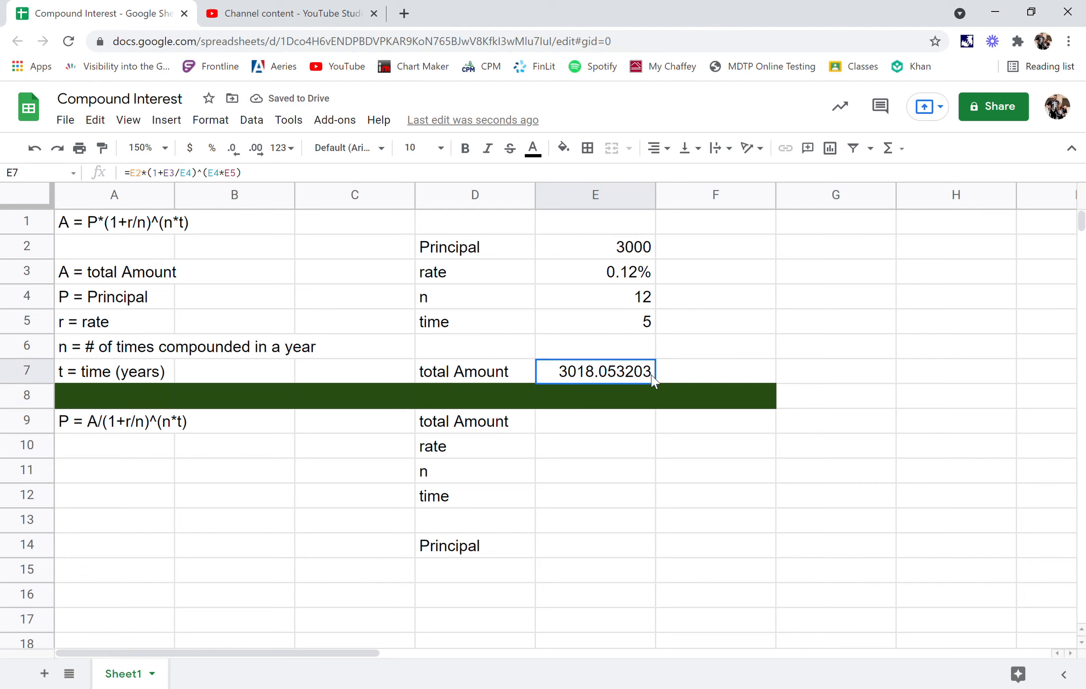
click(190, 148)
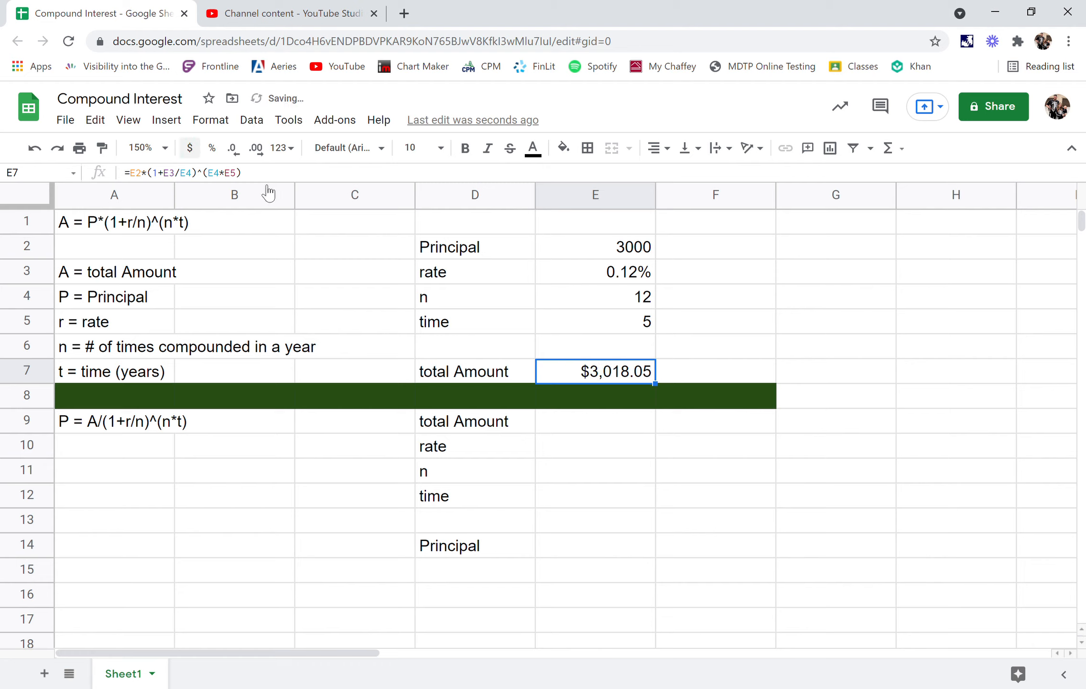
click(674, 372)
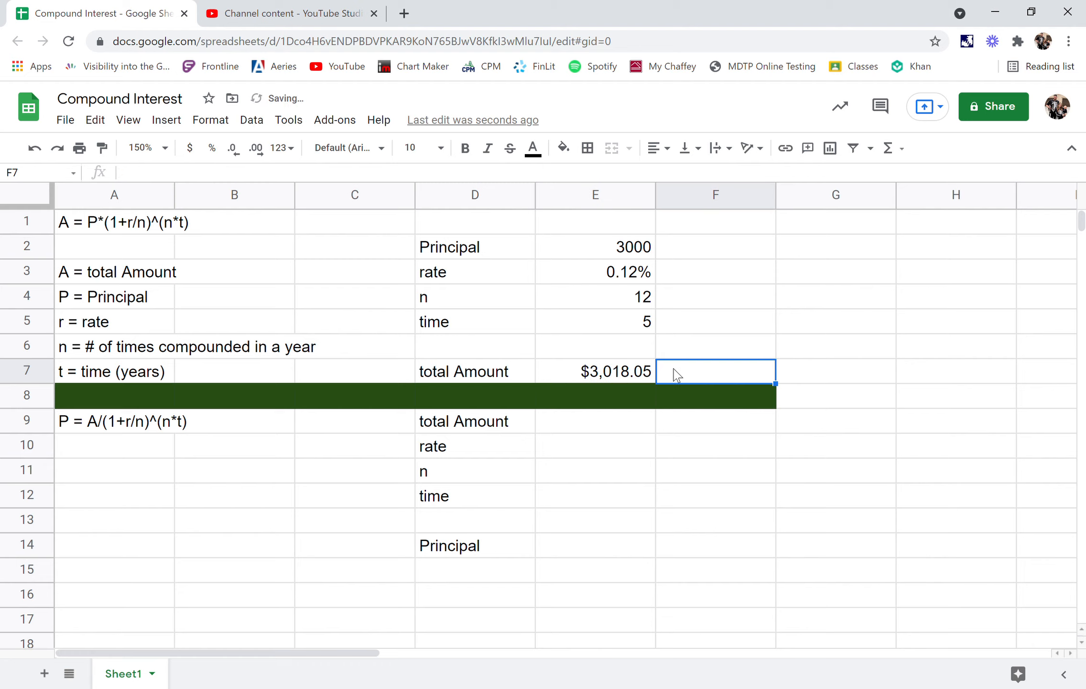
click(628, 373)
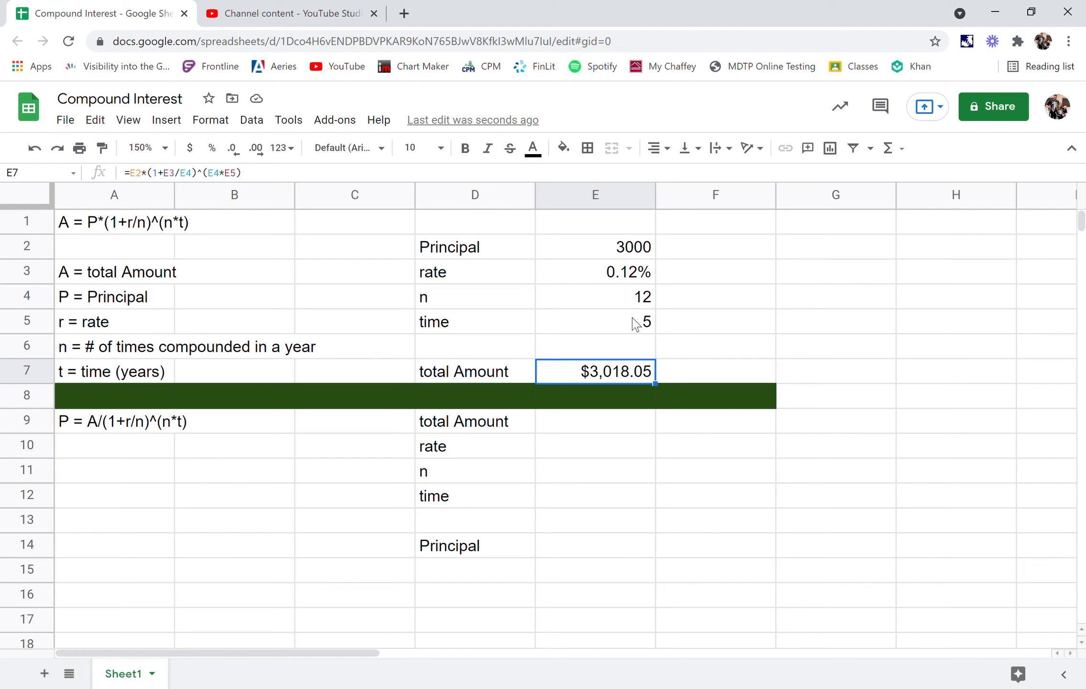
click(742, 334)
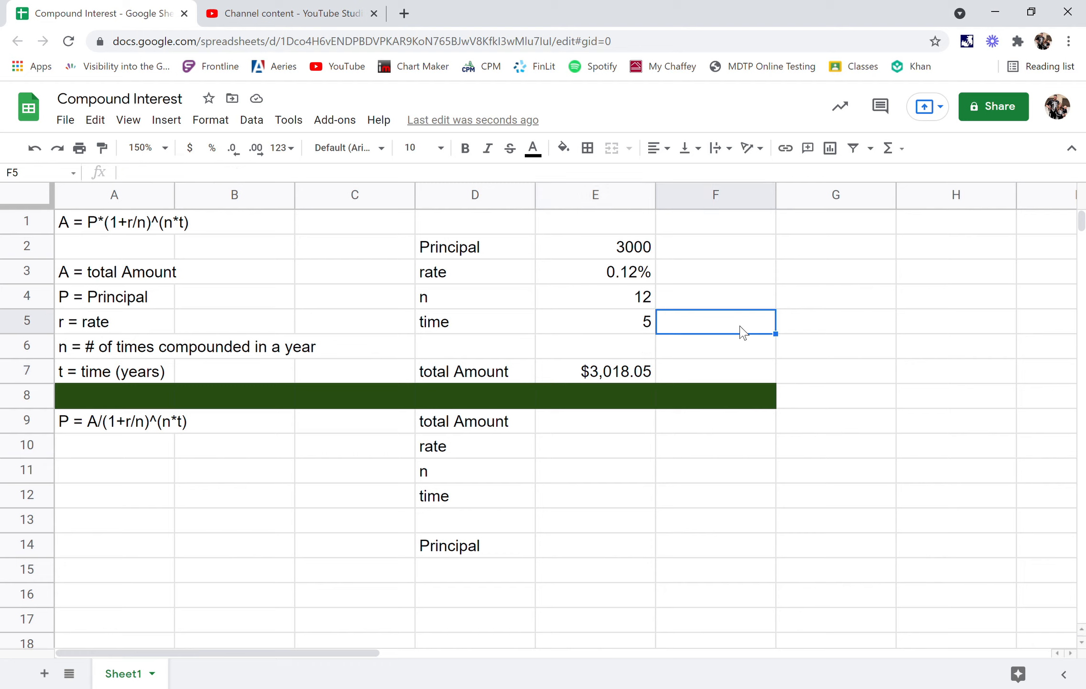
click(712, 469)
click(605, 378)
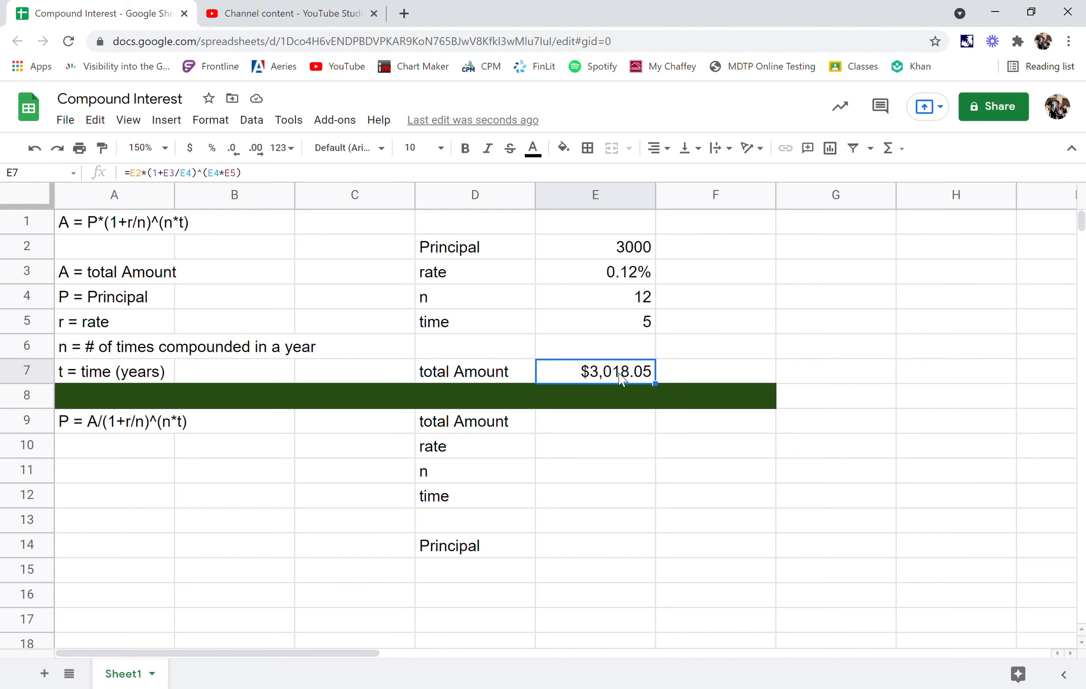
click(600, 448)
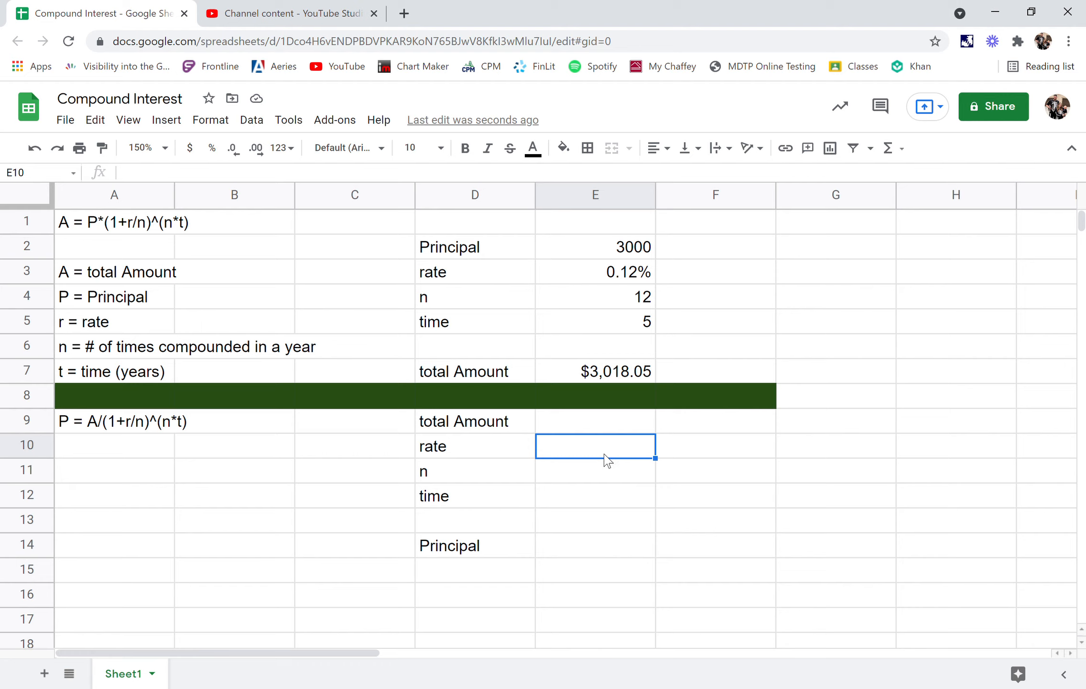
click(612, 428)
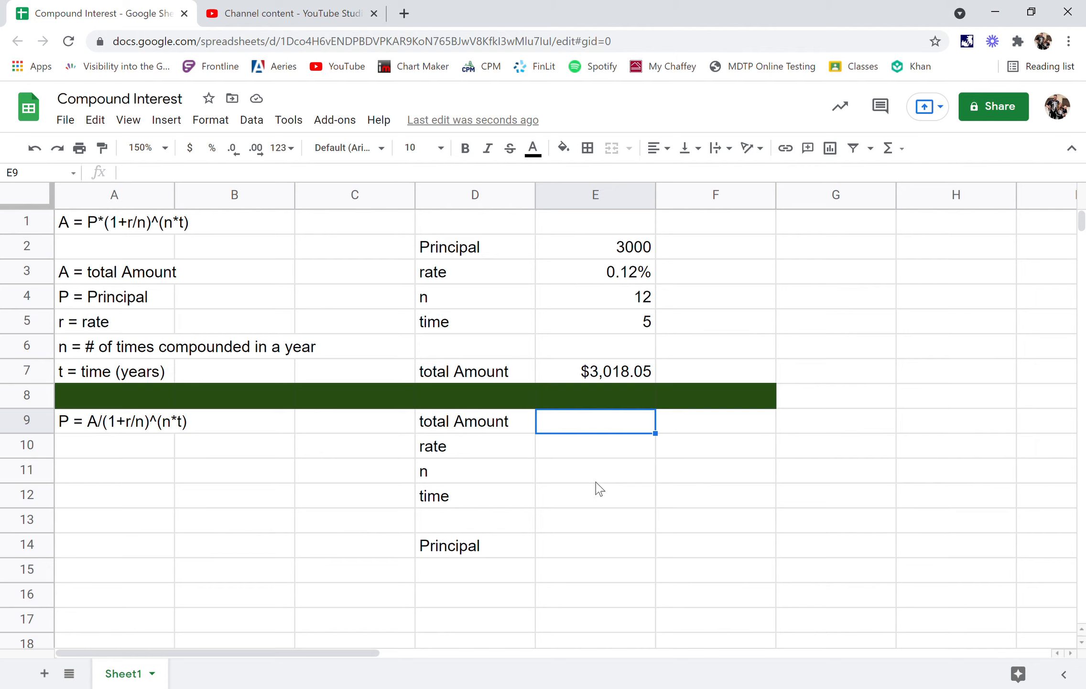
- Enter 15 as the time in E12 for the principal calculation in the lower section
click(624, 503)
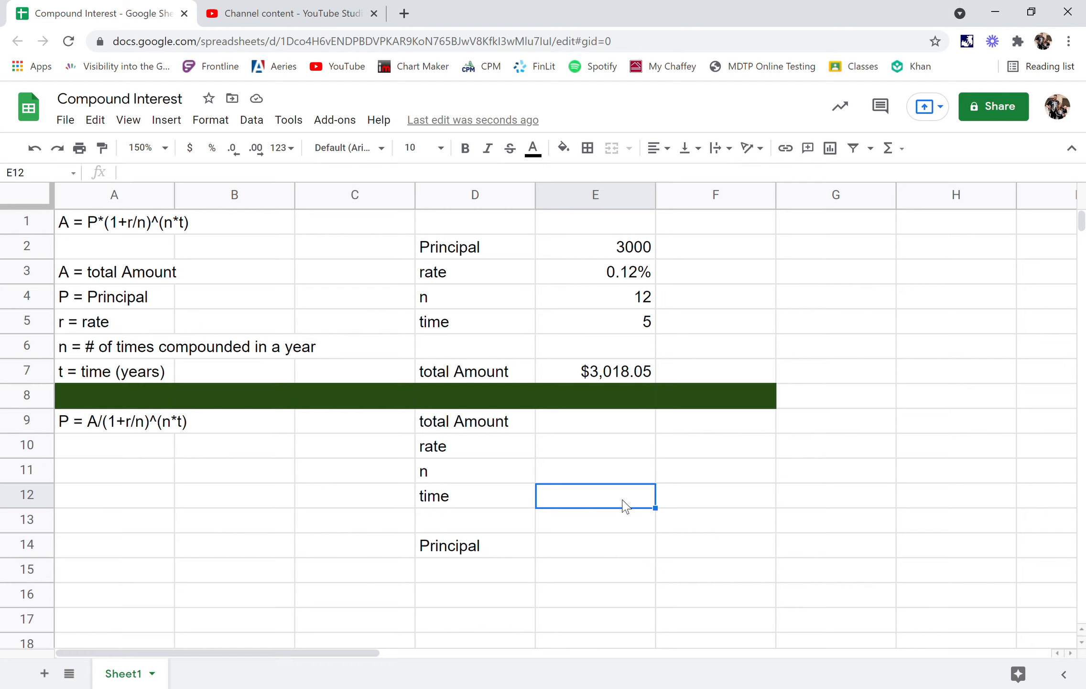
text(15)
key(Return)
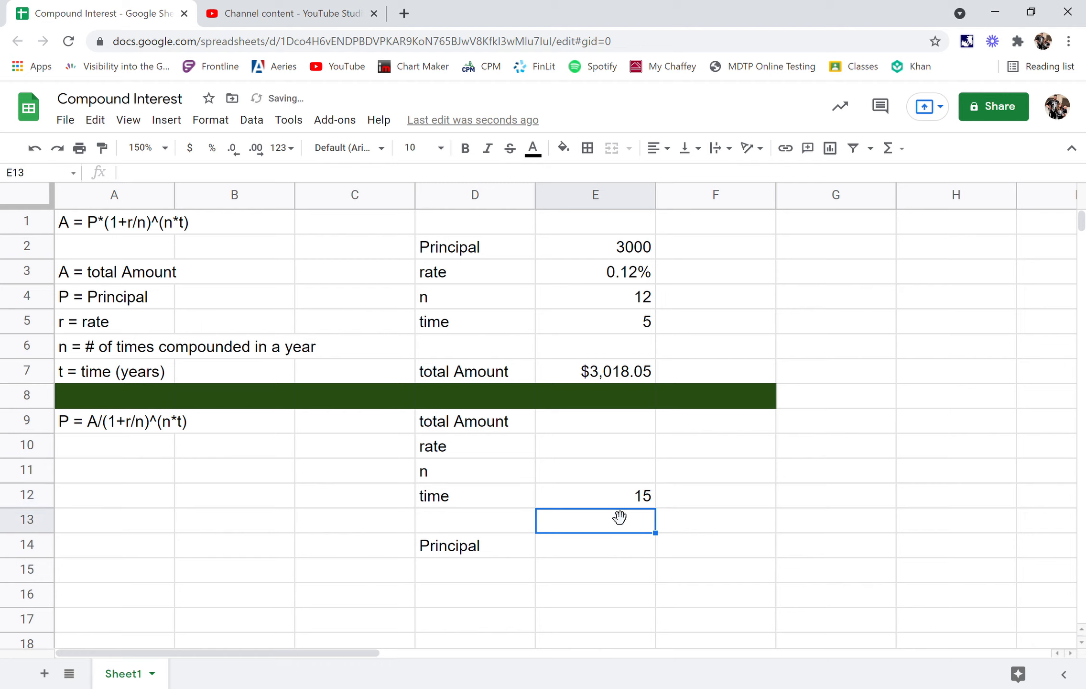
click(591, 421)
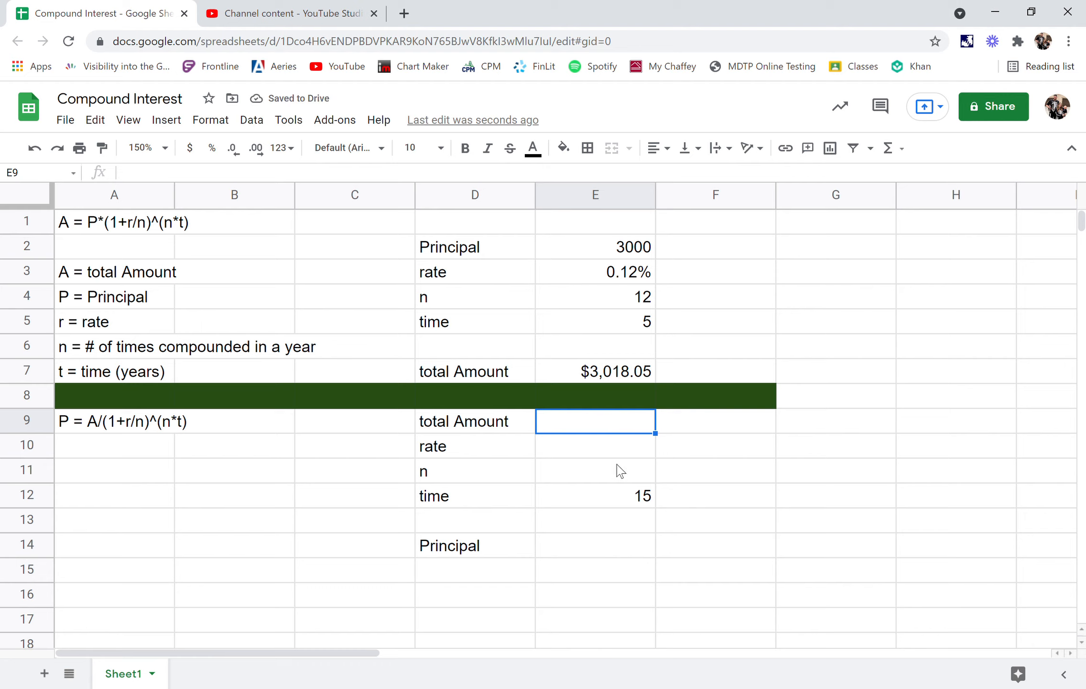
- Enter 3500 as the total amount in E9 and .15% as the rate in E10
text(3)
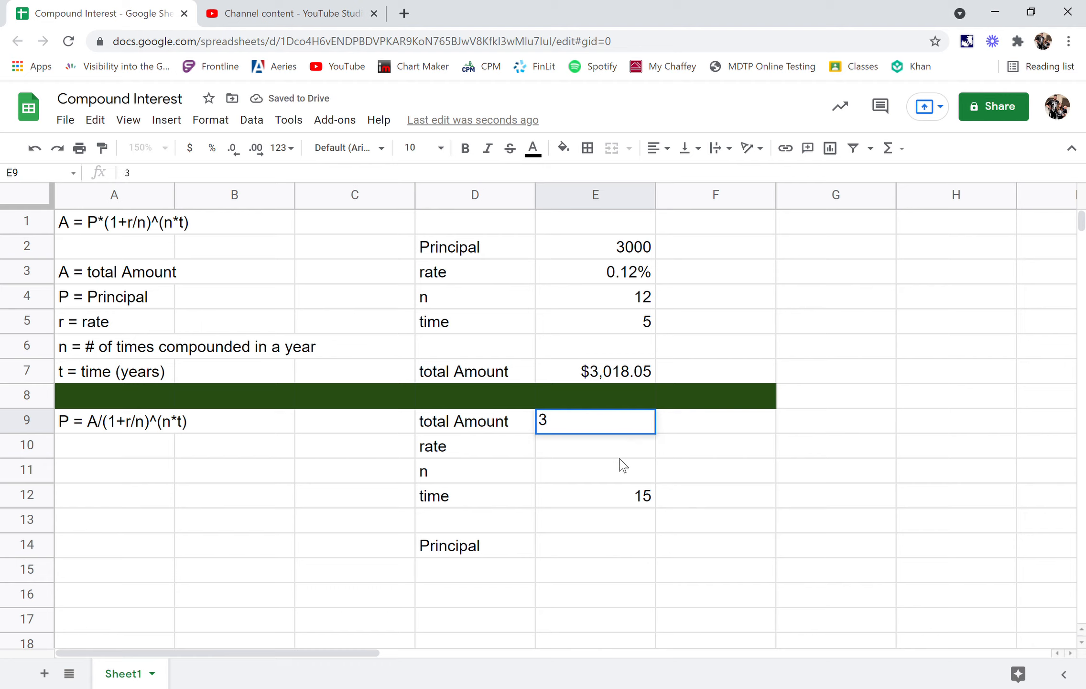
text(500)
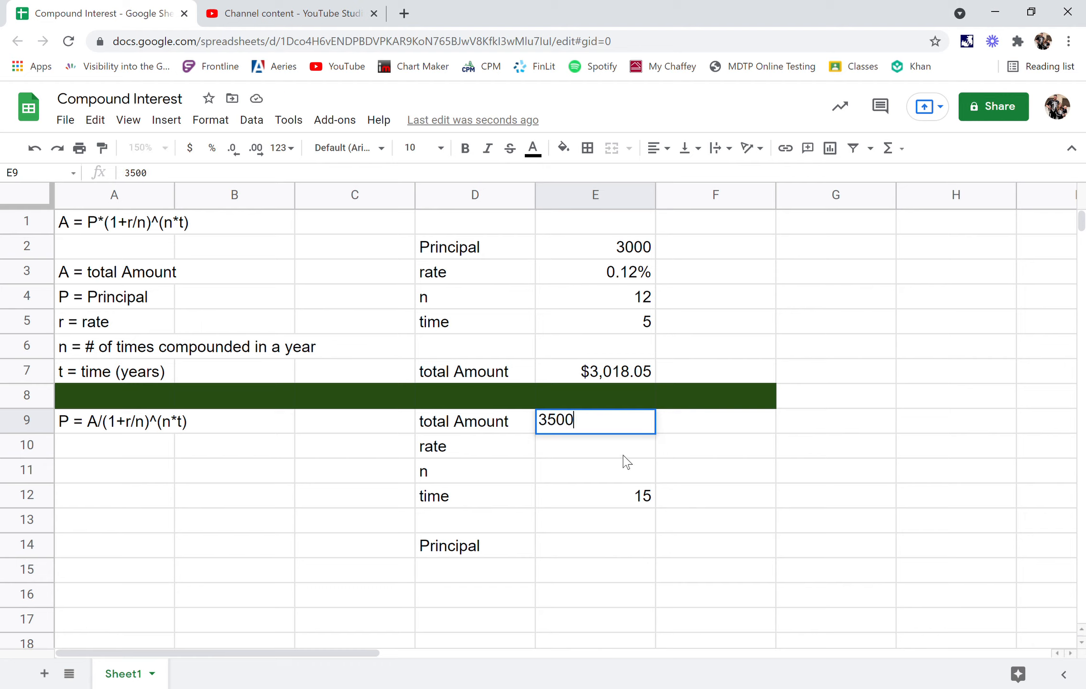
key(Return)
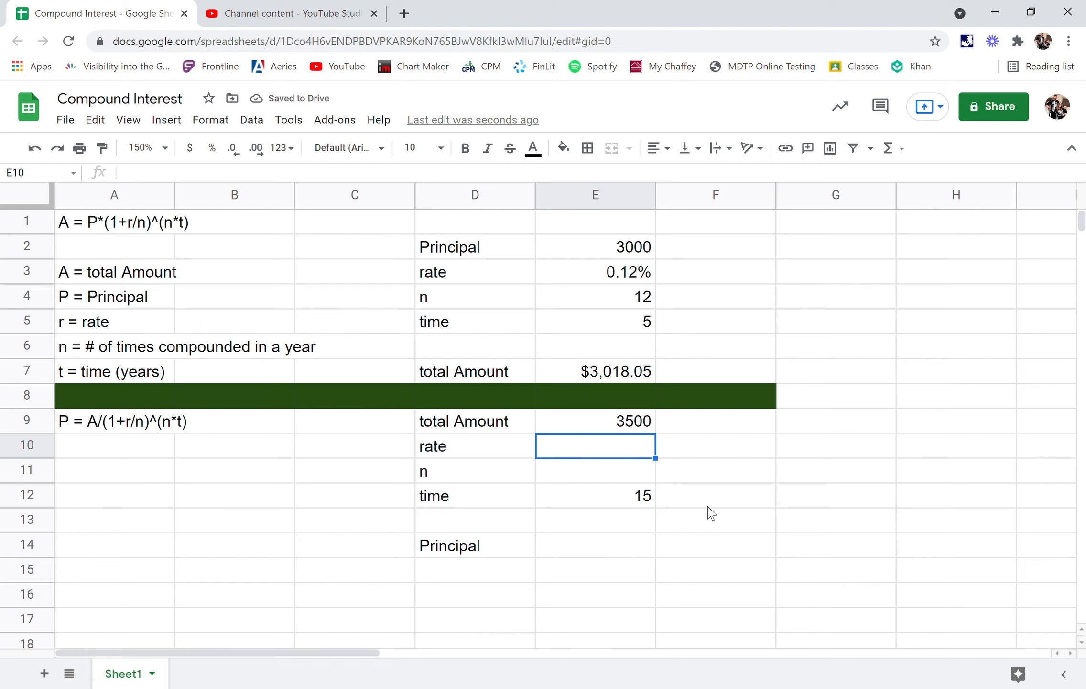
text(.)
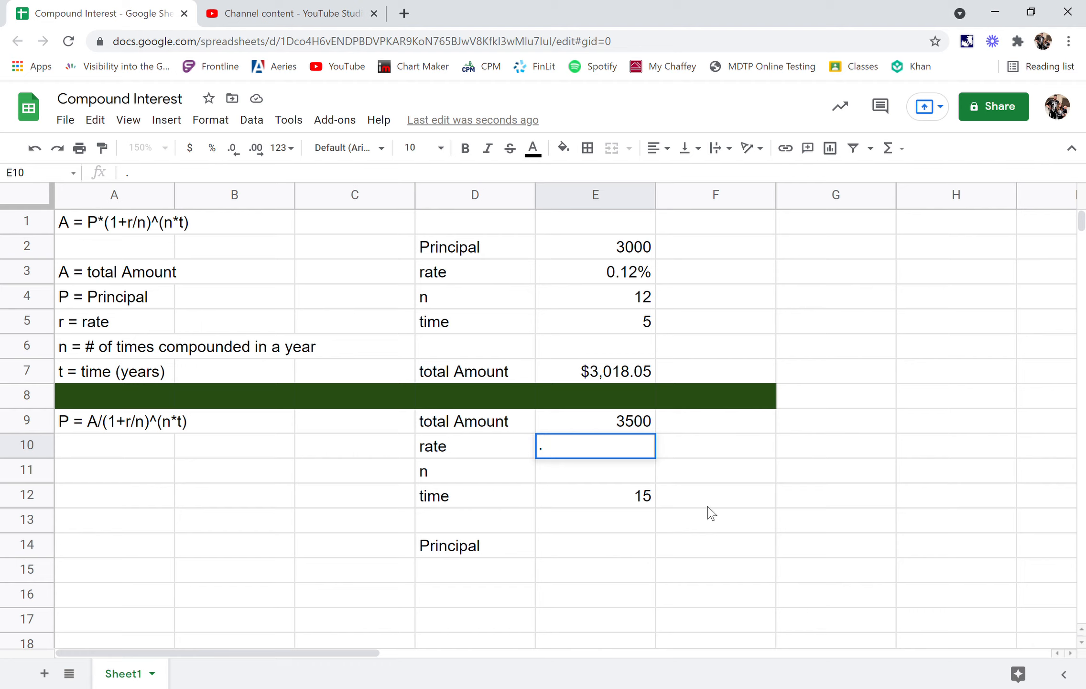
text(15%)
- Enter 12 for n in E11 of the principal calculation
click(625, 479)
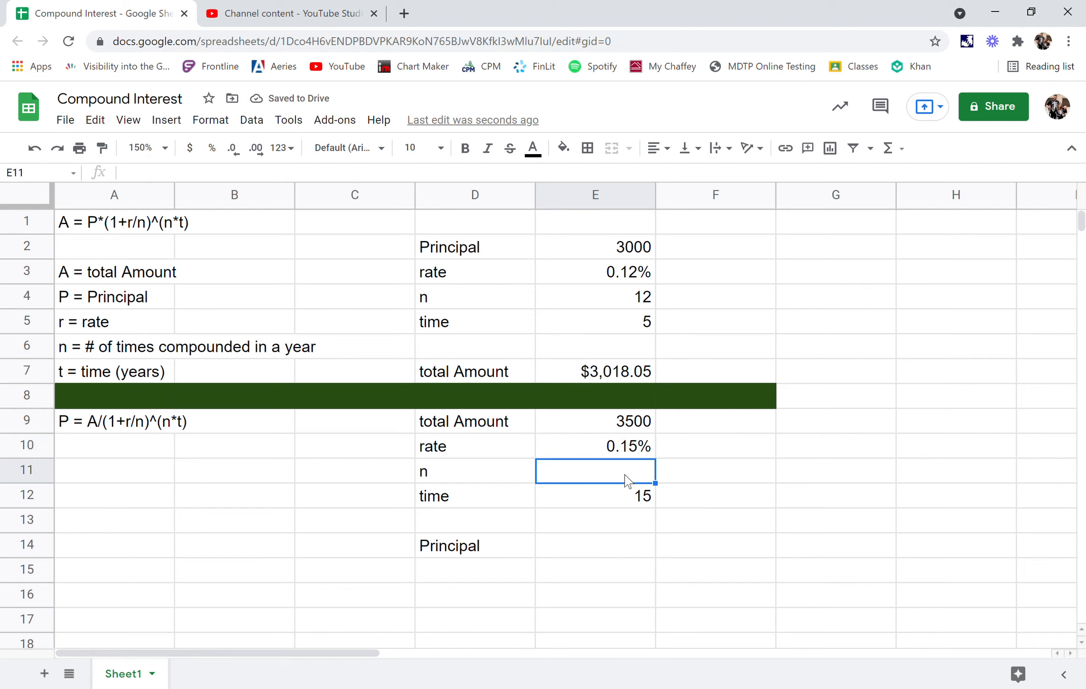
text(12)
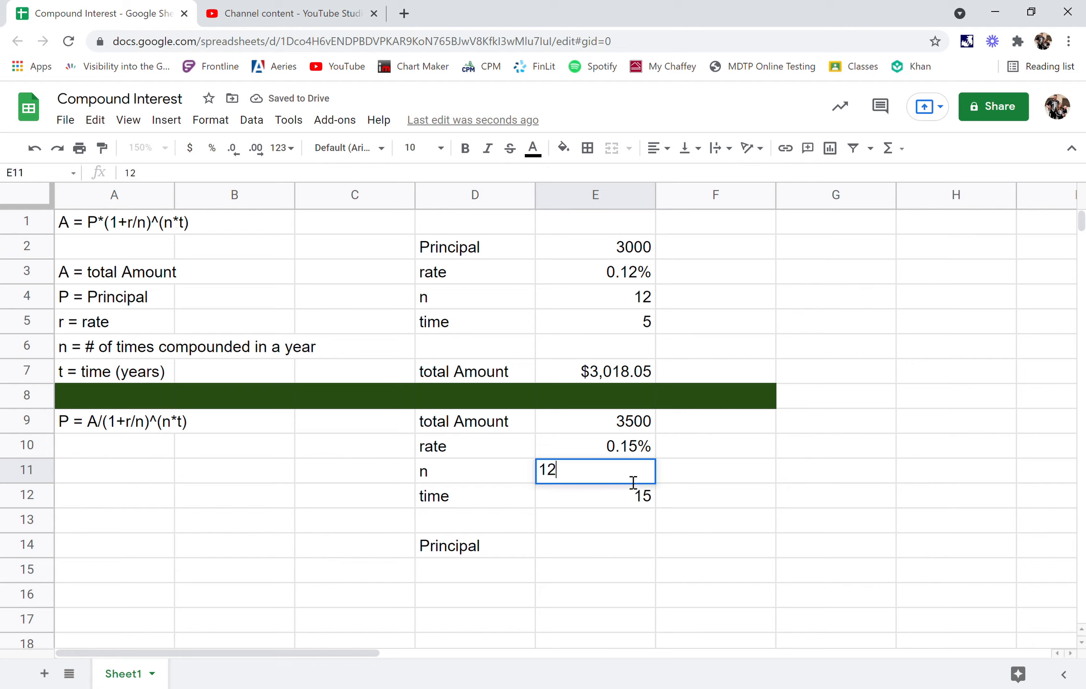
click(604, 499)
- Compare the principal formula written in A9 with the total amount formula in A1
click(646, 571)
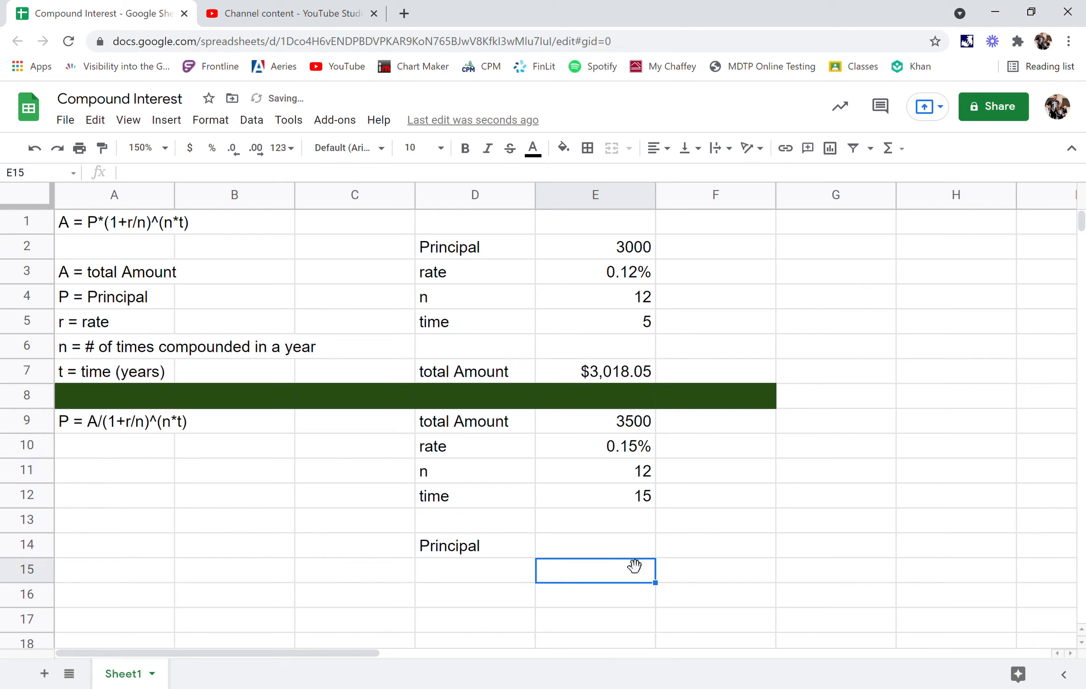
click(571, 558)
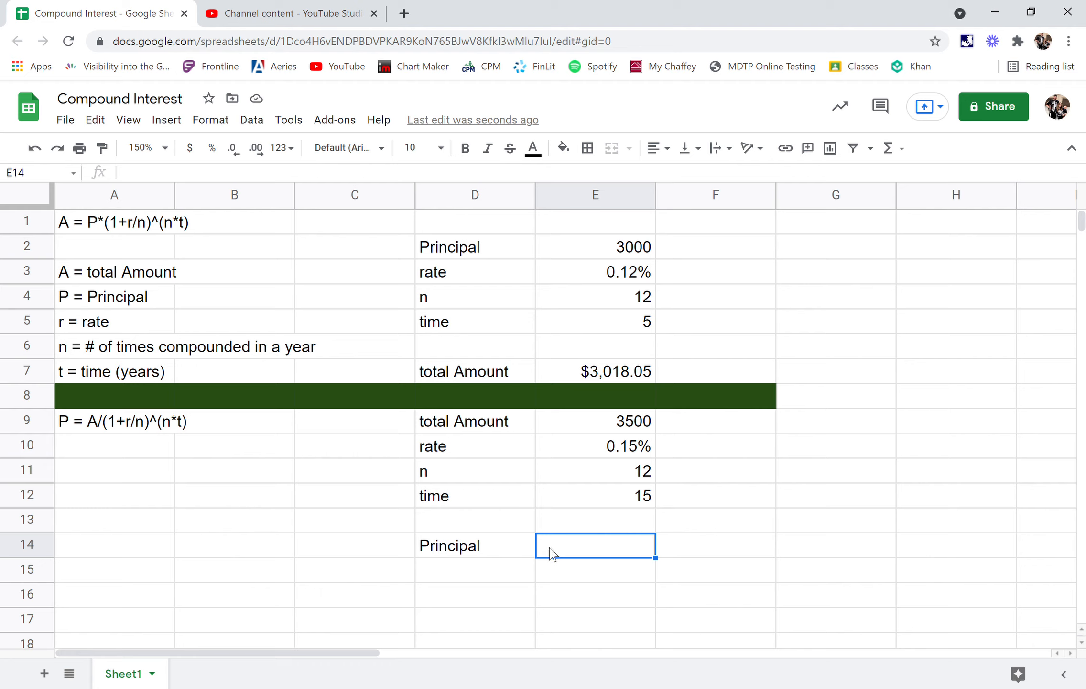
click(117, 428)
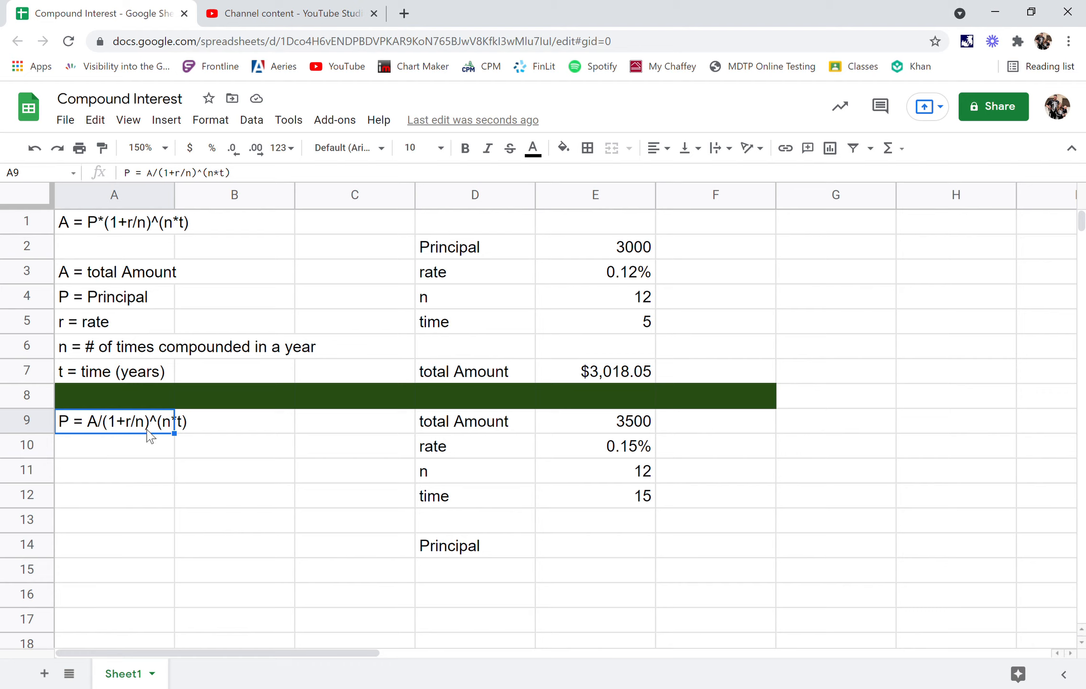
click(203, 432)
click(124, 433)
click(136, 224)
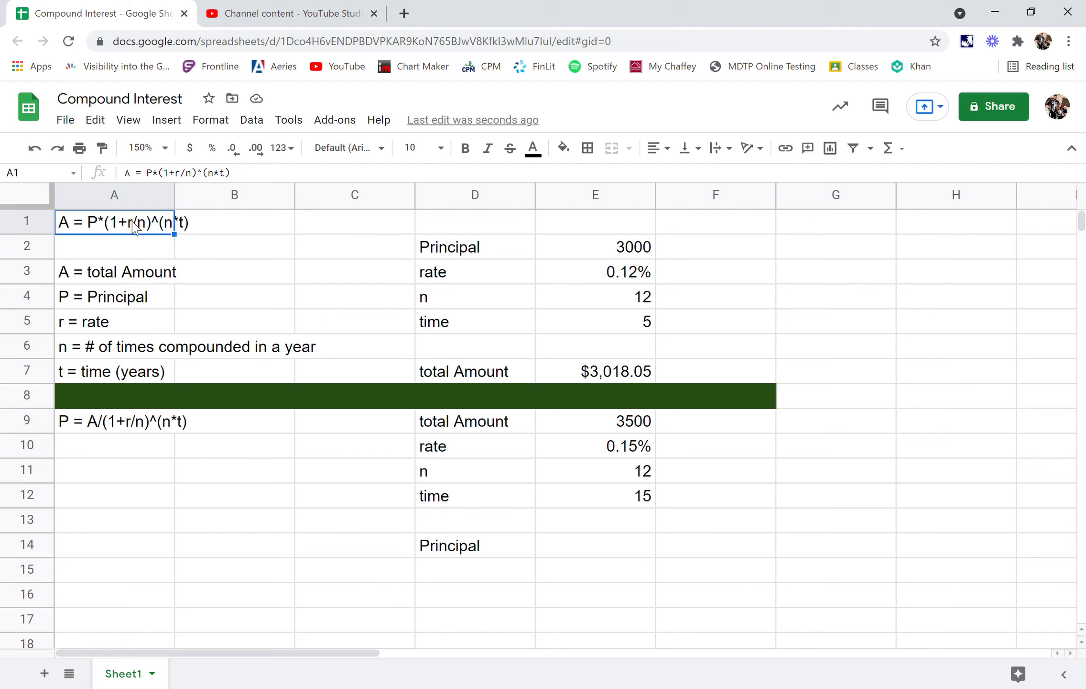
click(134, 425)
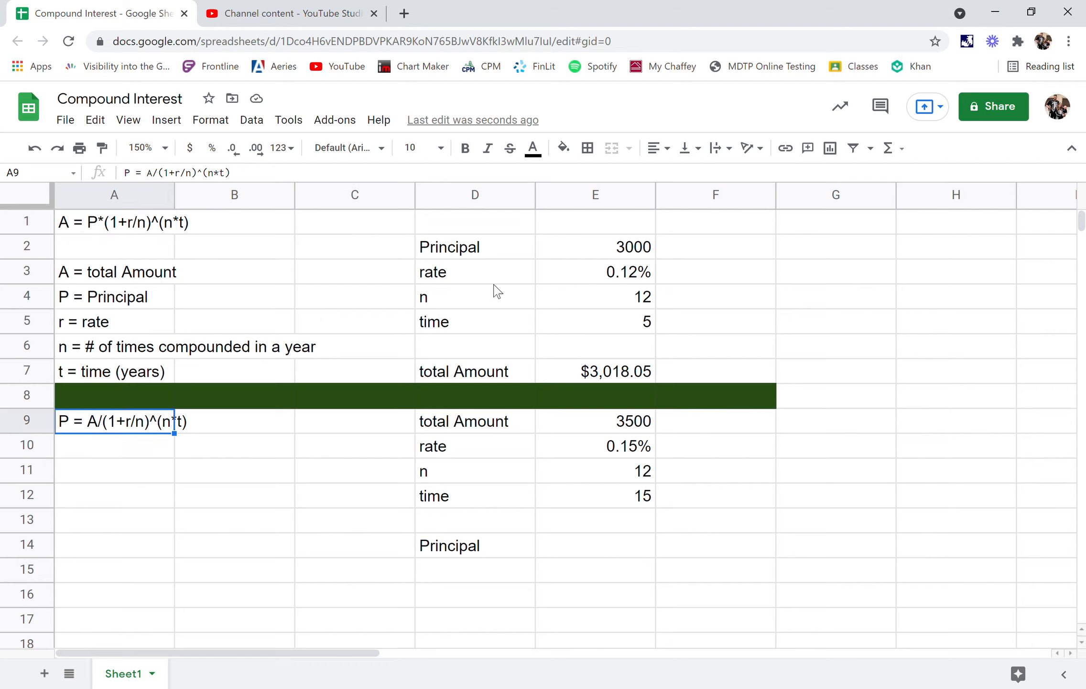
- Calculate the principal in E14 with the formula =E9/(1+E10/E11)^(E11*E12)
click(575, 555)
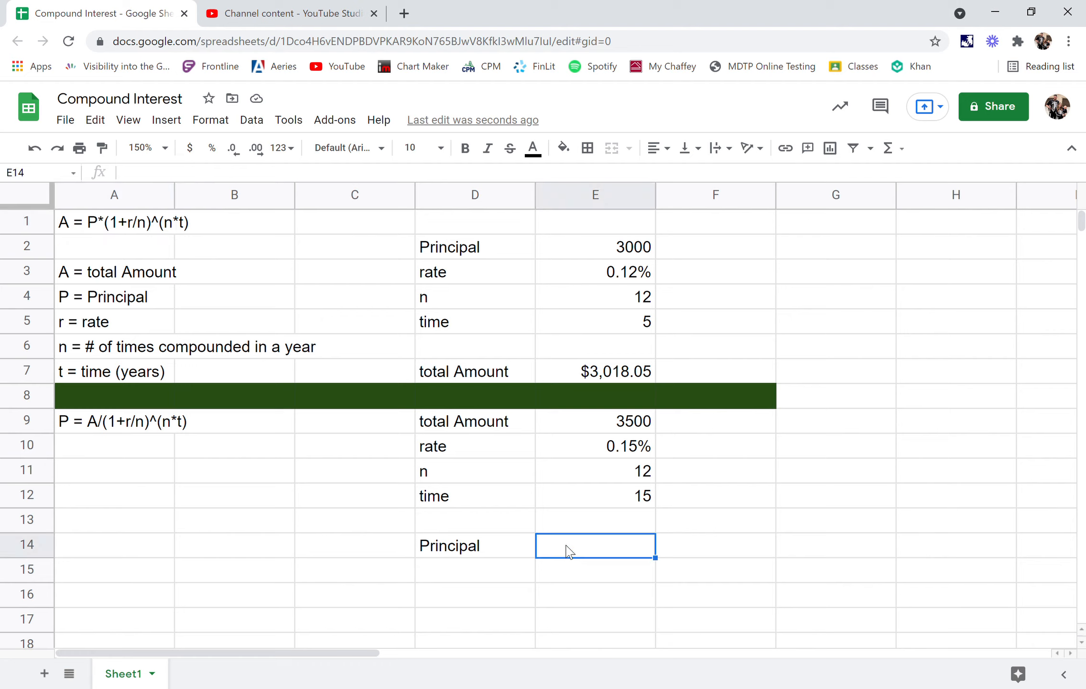
text(=)
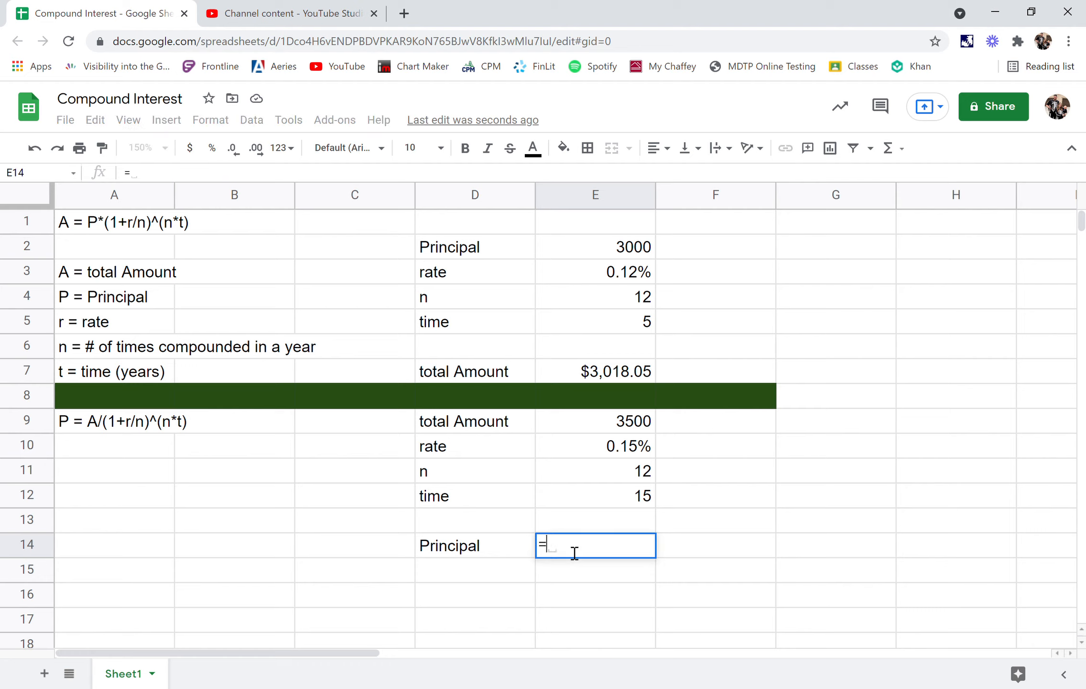
click(603, 425)
text(/)
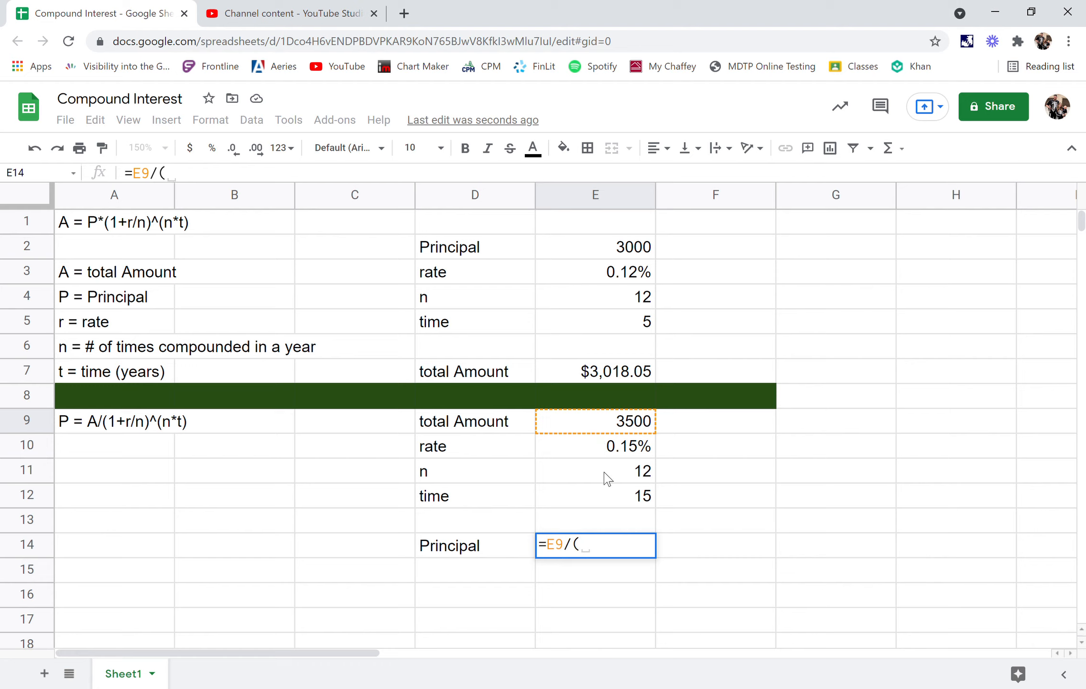
text((1+)
click(610, 452)
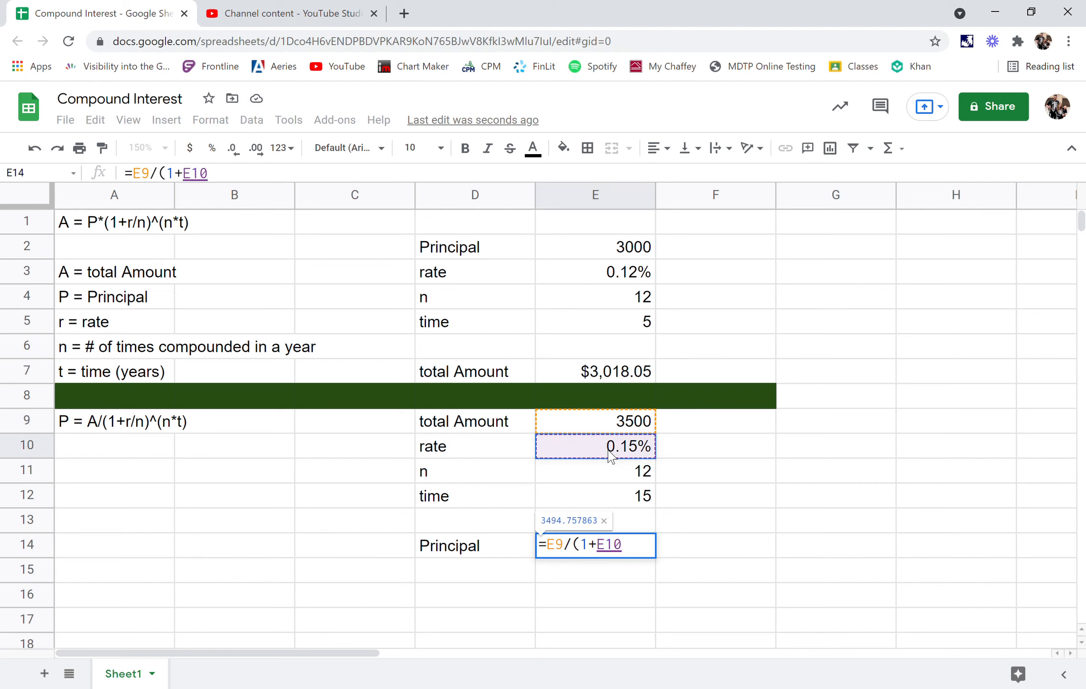
text(/)
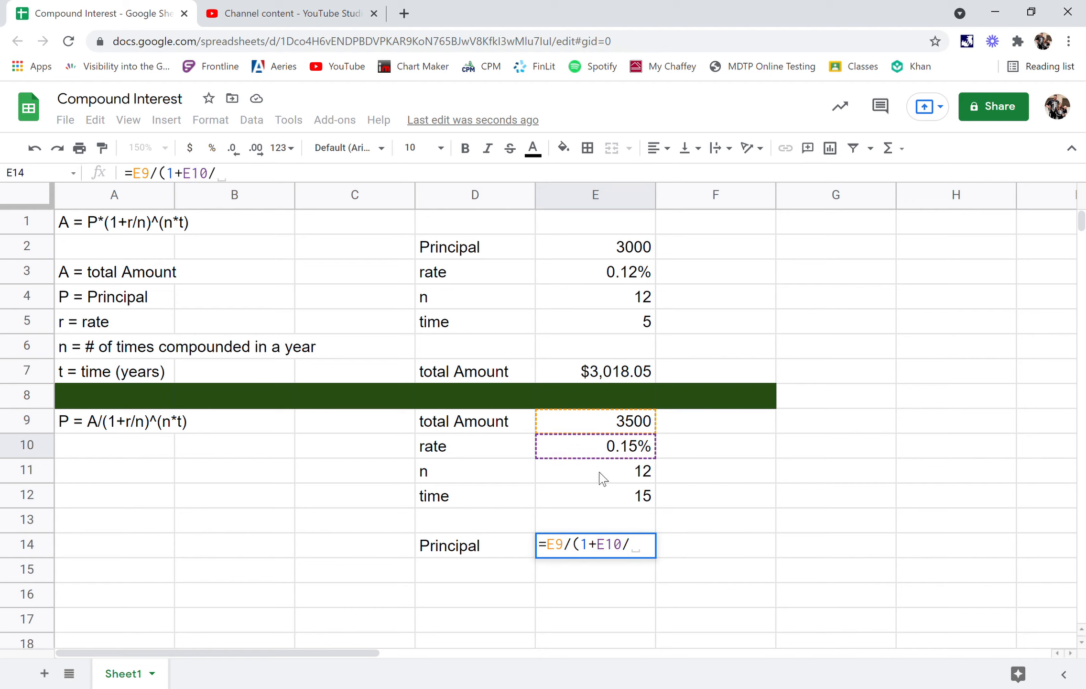
click(600, 478)
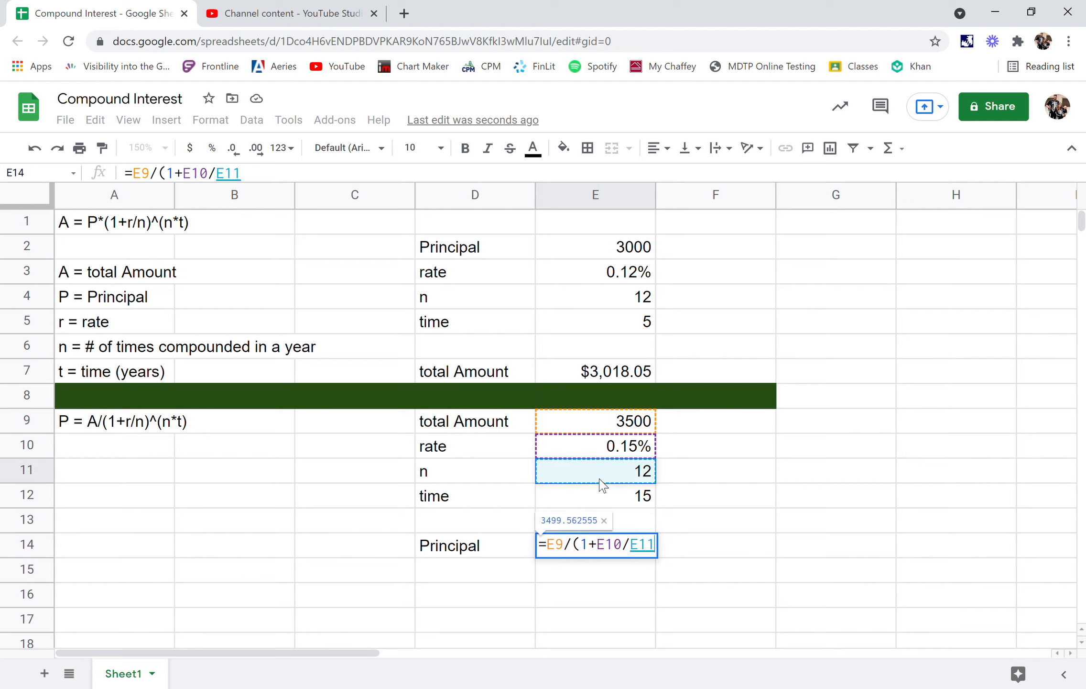
text())
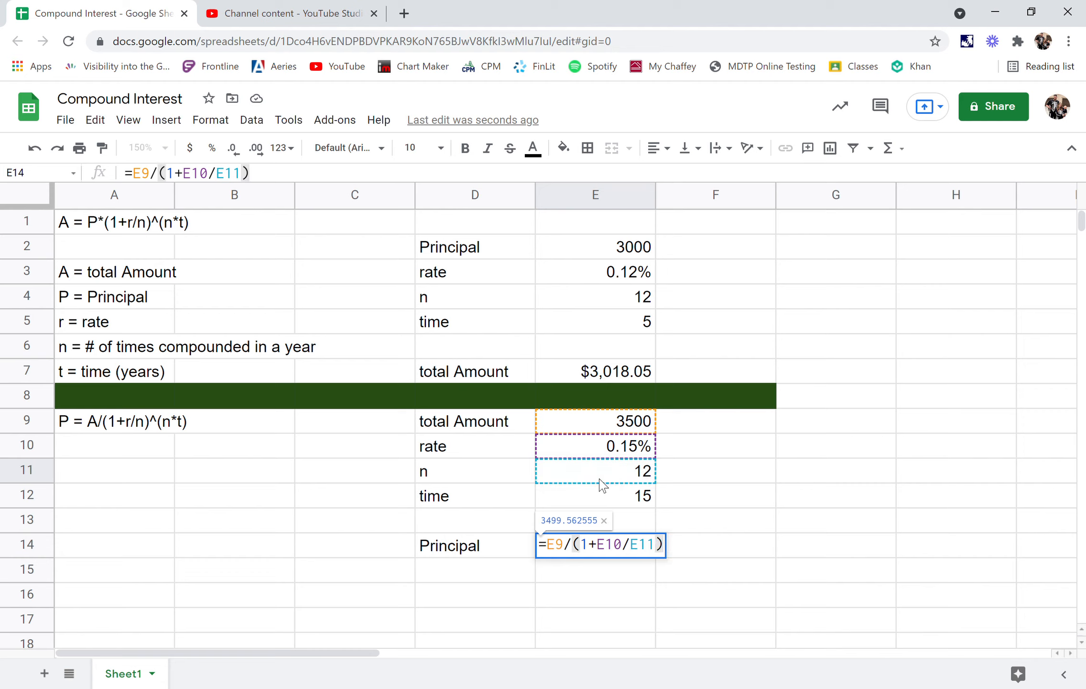
text(^)
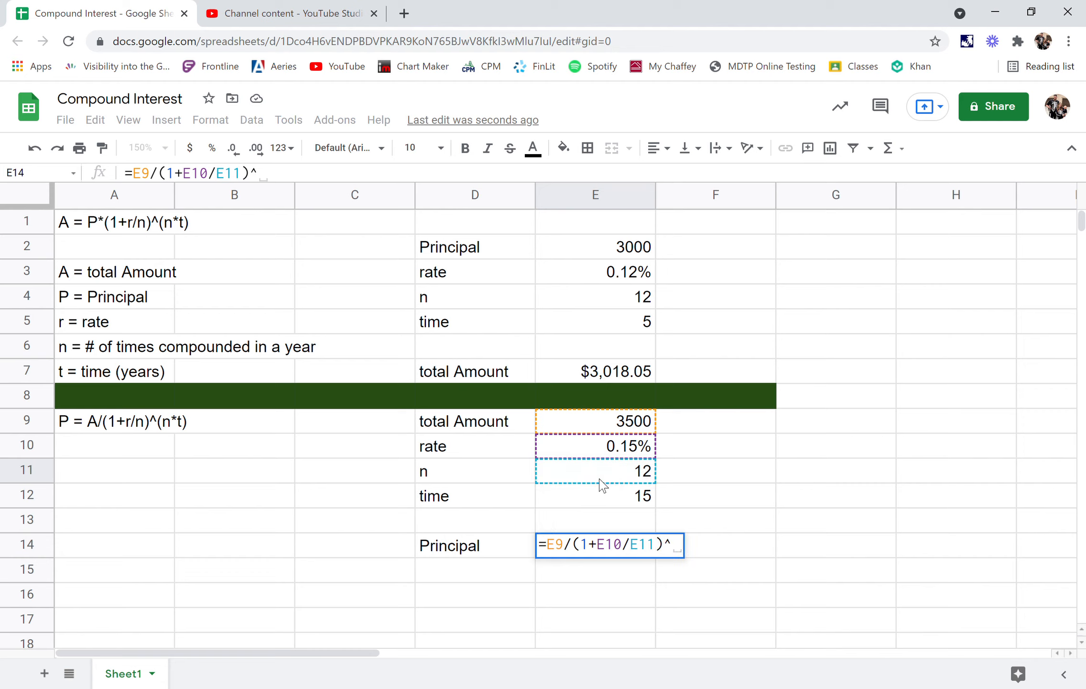
text(()
click(601, 484)
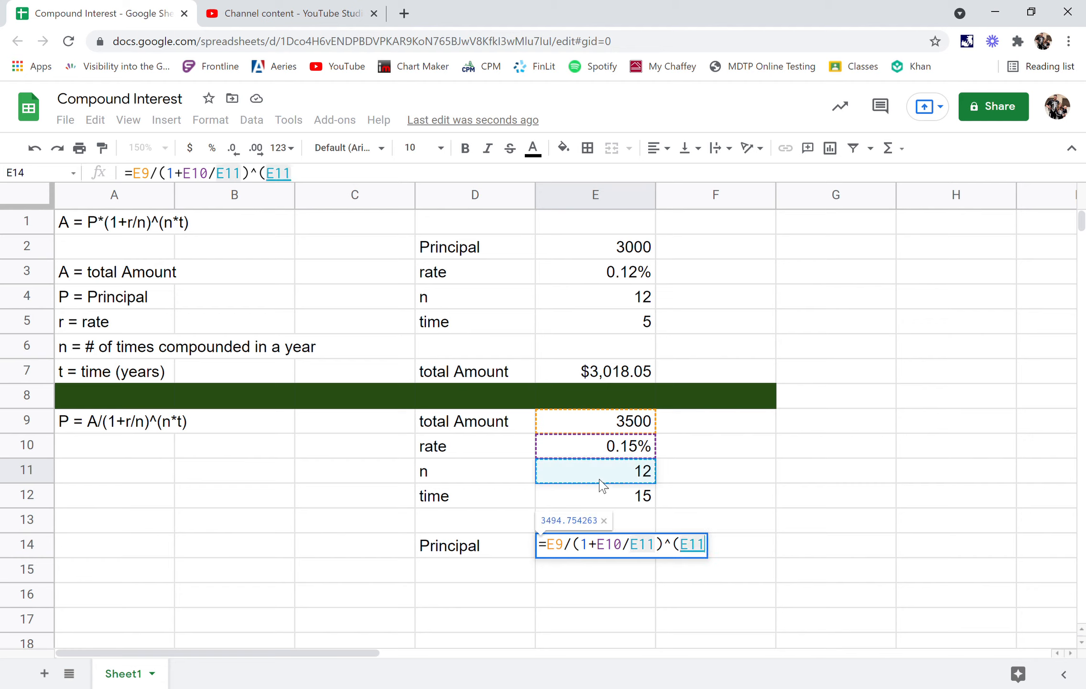
text(*)
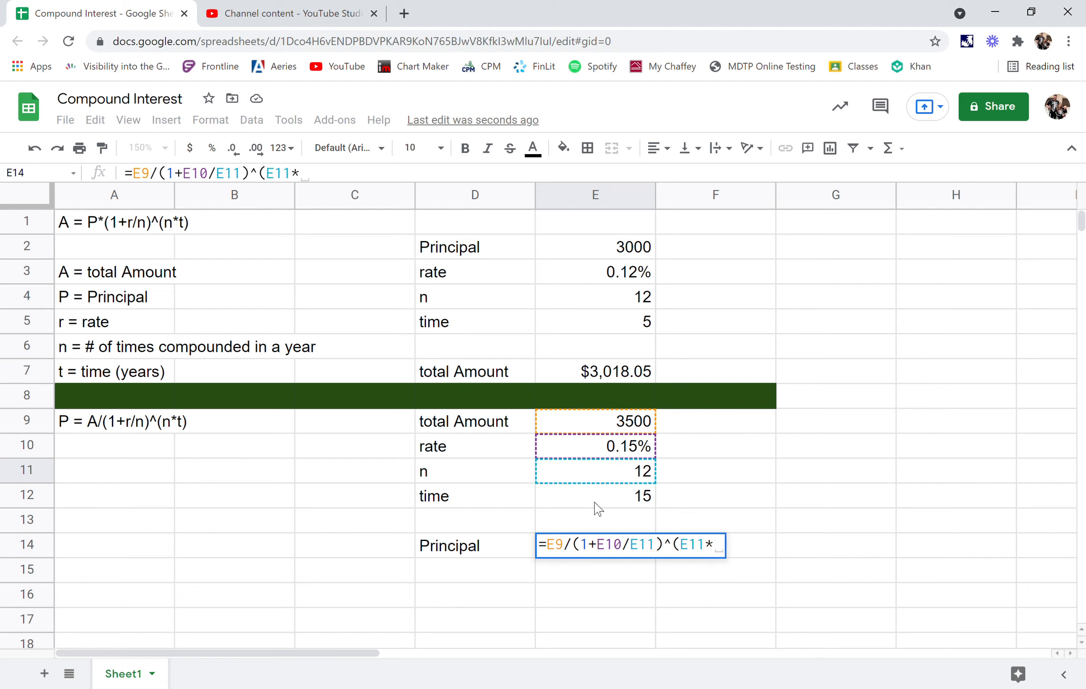
click(598, 506)
text())
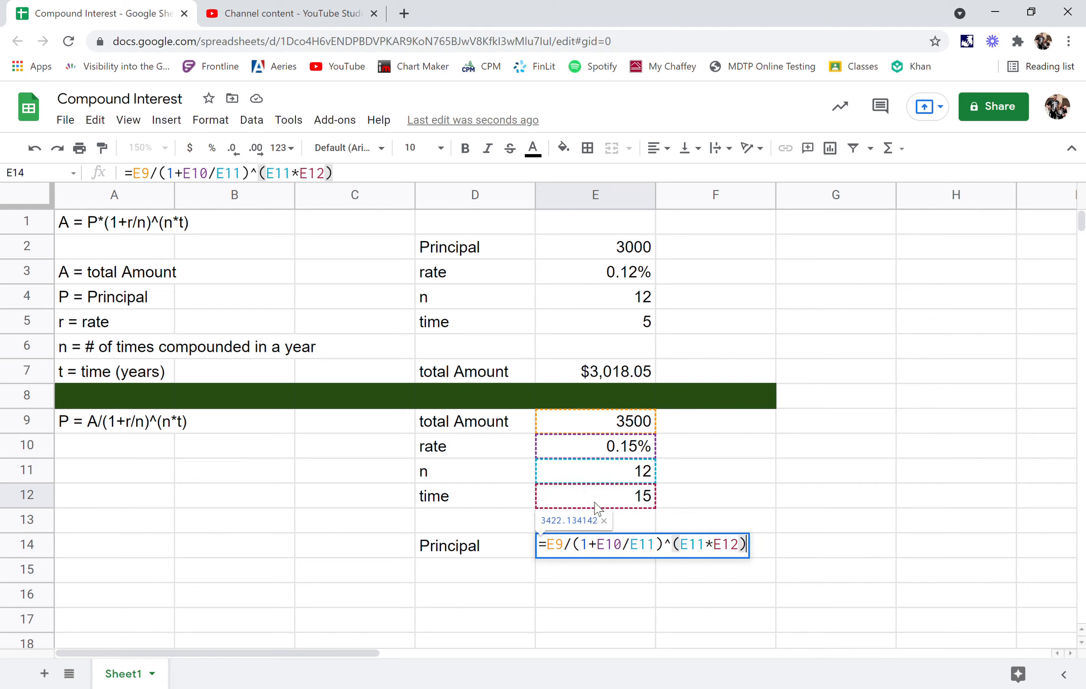
key(Return)
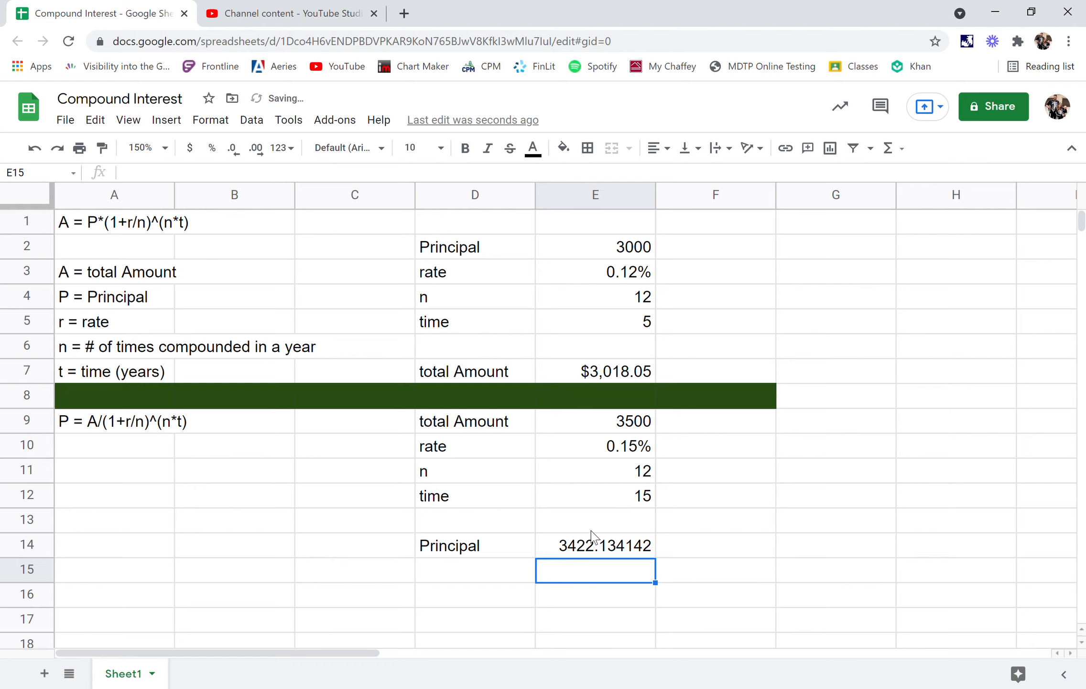
- Format the calculated principal in E14 as currency
click(595, 549)
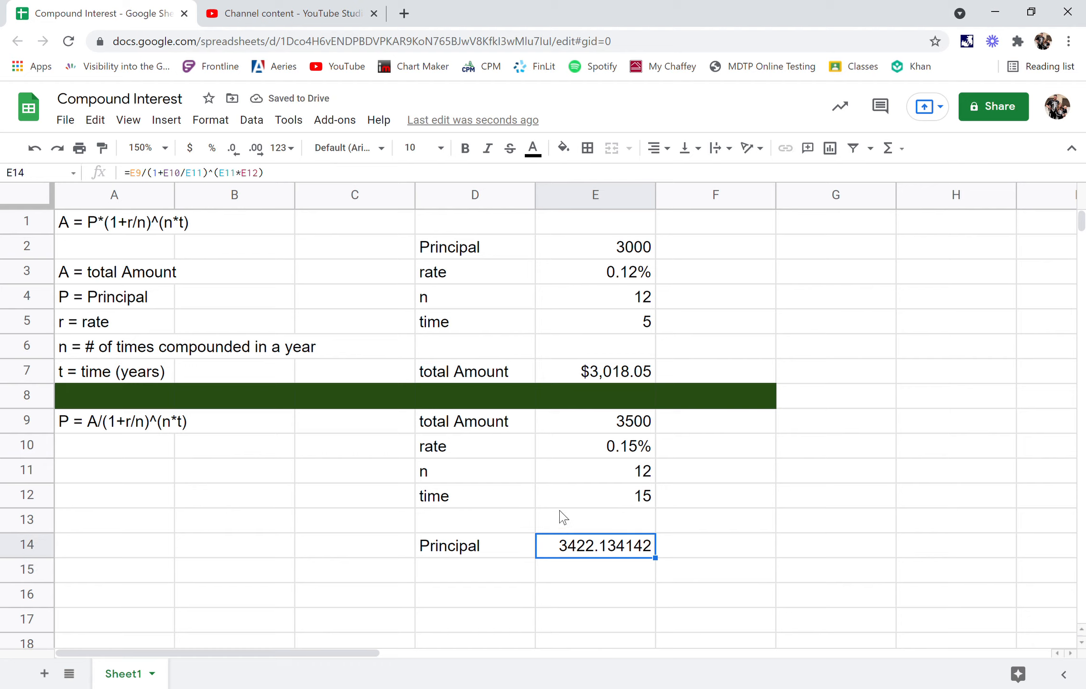
click(200, 148)
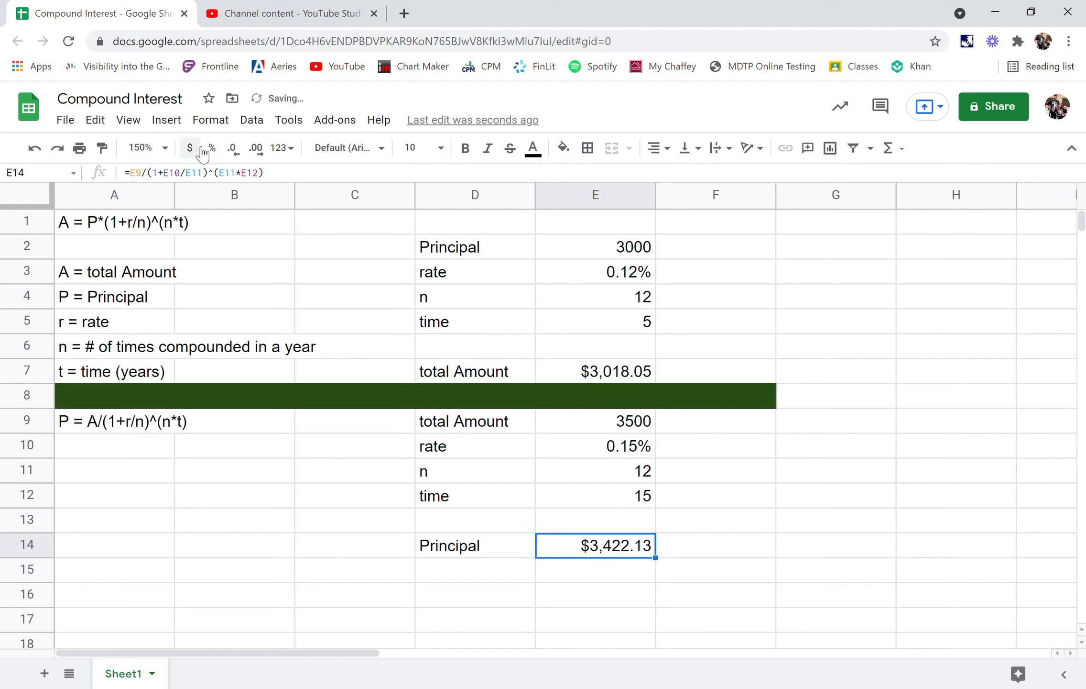
click(593, 572)
click(608, 552)
click(260, 473)
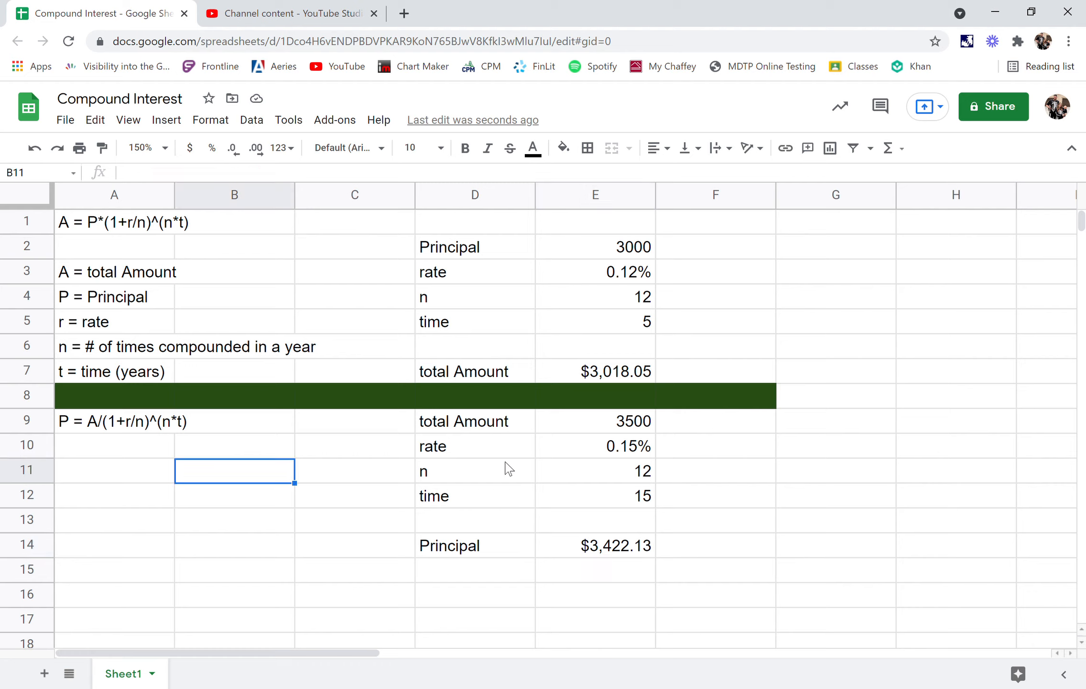
- Highlight the calculated principal in E14 and the calculated total amount in E7 with a yellow fill
drag(516, 549, 557, 545)
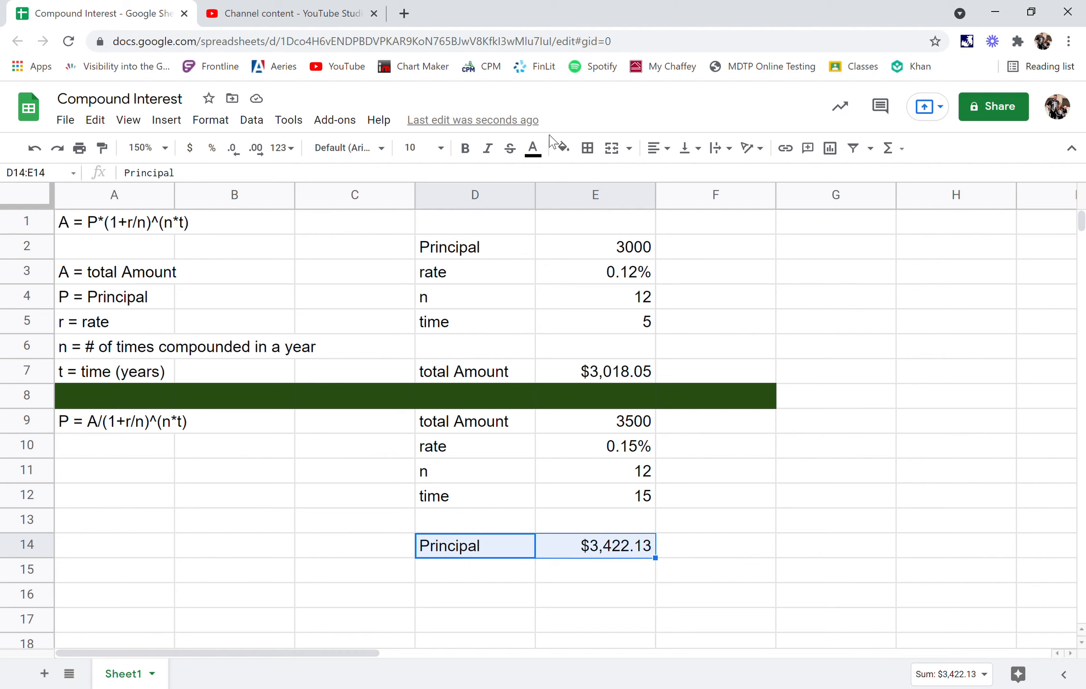
click(568, 547)
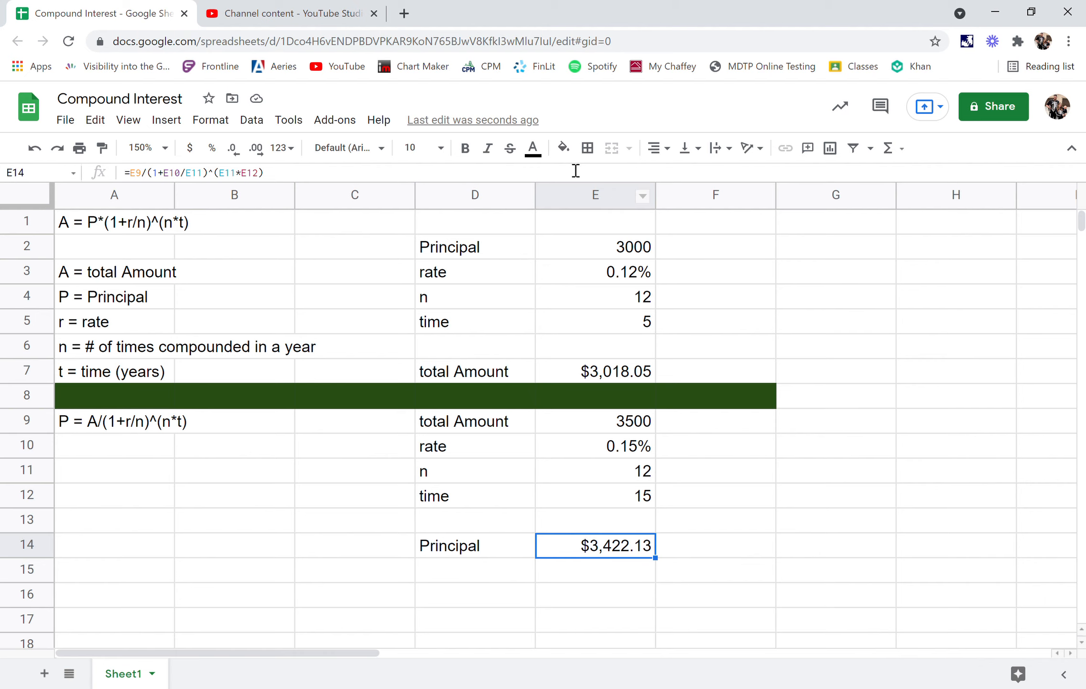
click(564, 147)
click(622, 221)
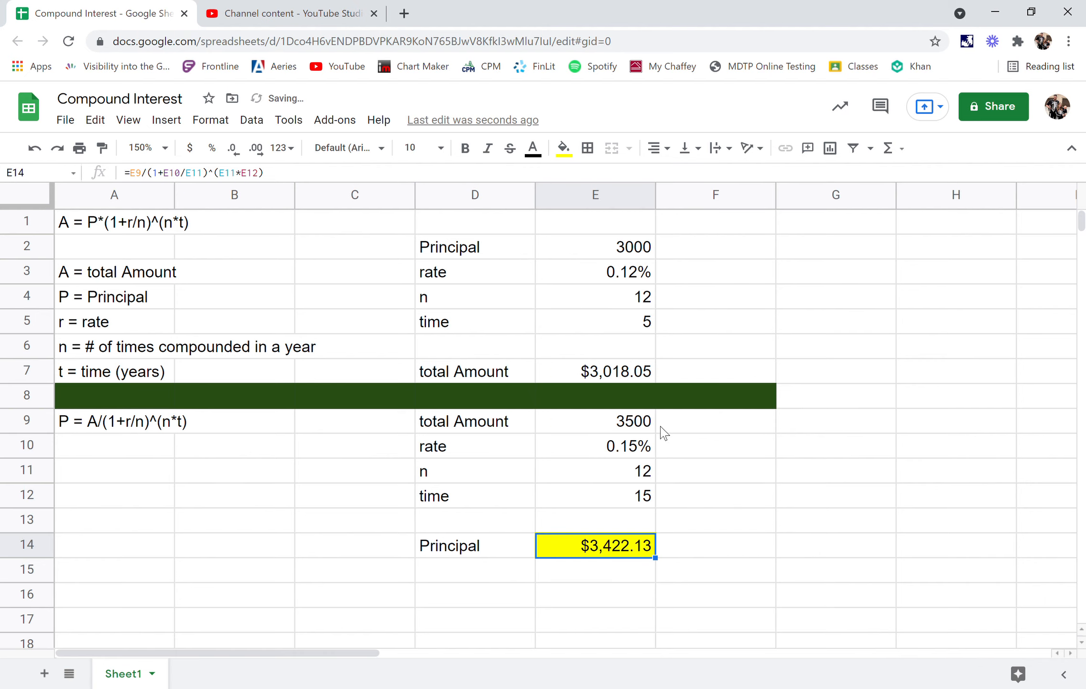
click(664, 443)
click(602, 371)
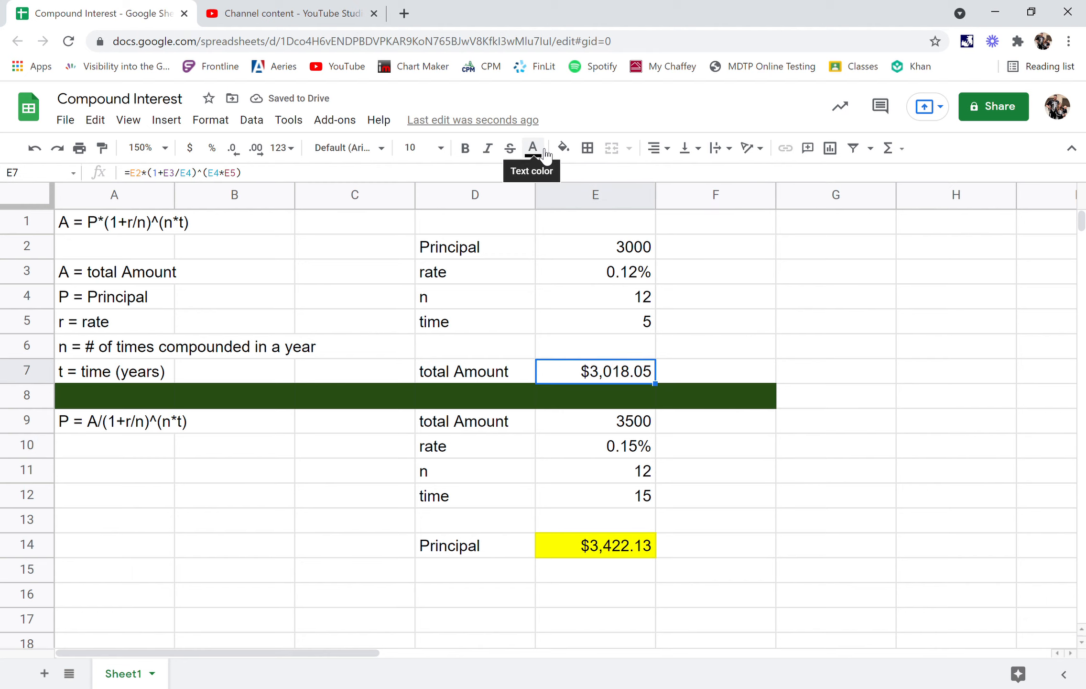
click(563, 147)
click(622, 222)
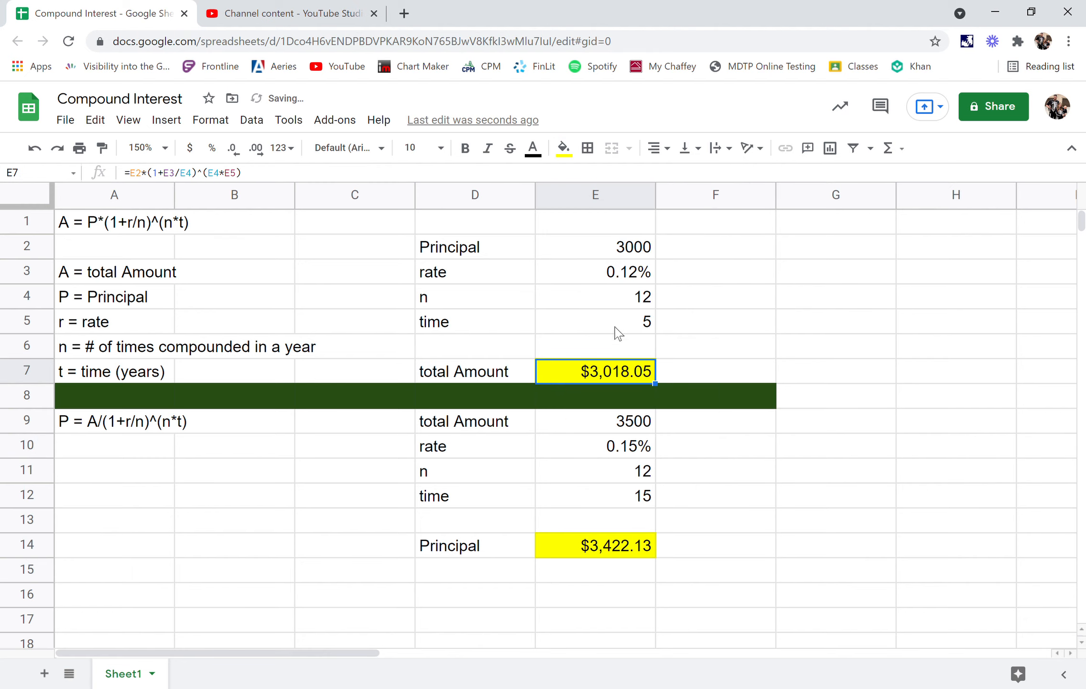
- Review the formulas behind the total amount in E7 and the principal in E14
click(305, 180)
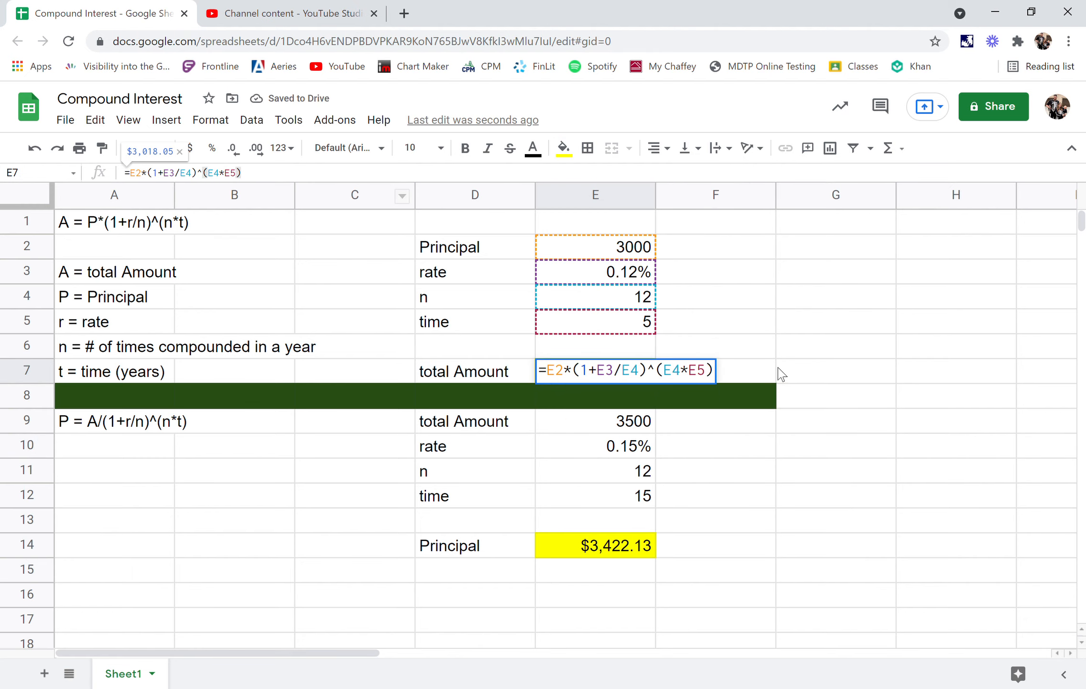
click(777, 372)
click(584, 372)
click(303, 172)
click(637, 555)
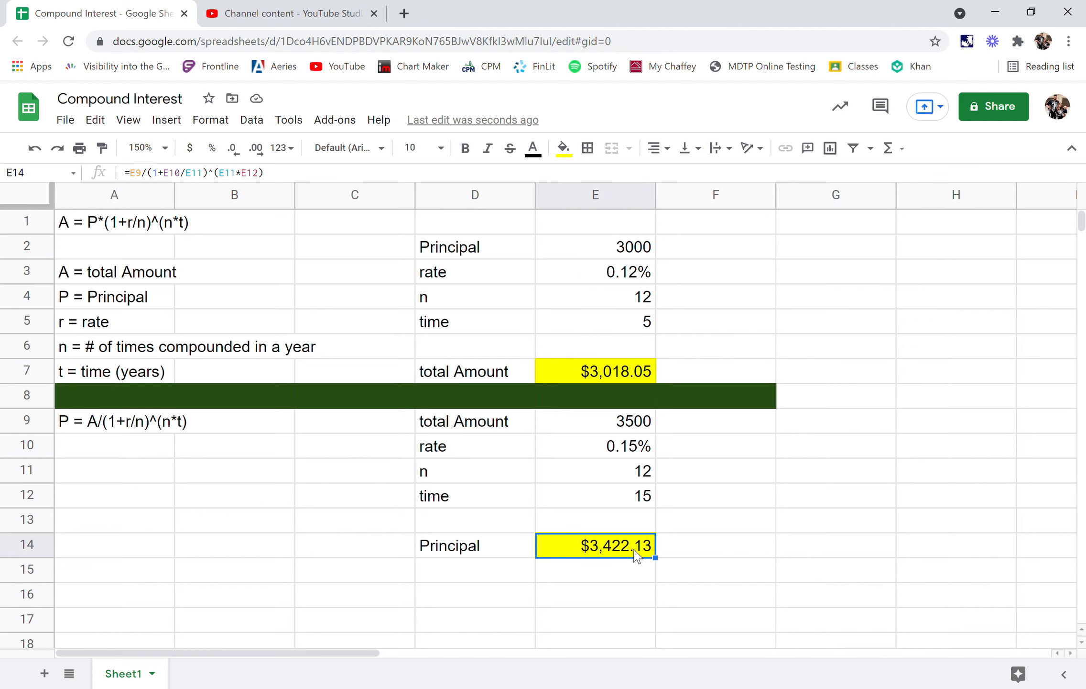
- Clear the total amount formula from E7
click(622, 378)
key(Delete)
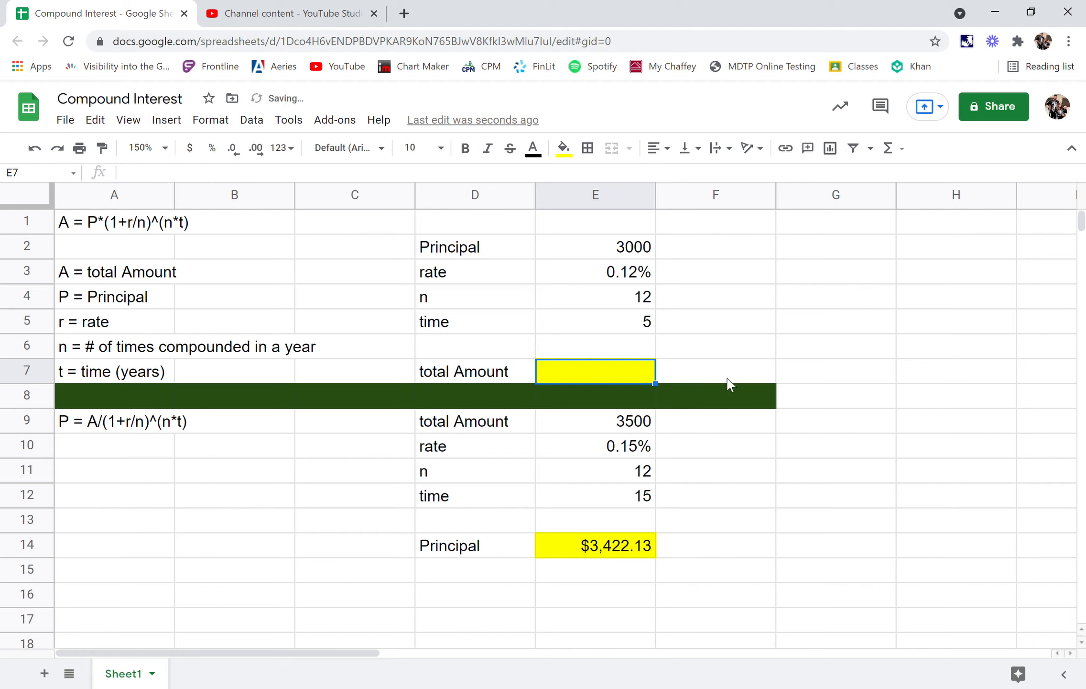
click(739, 373)
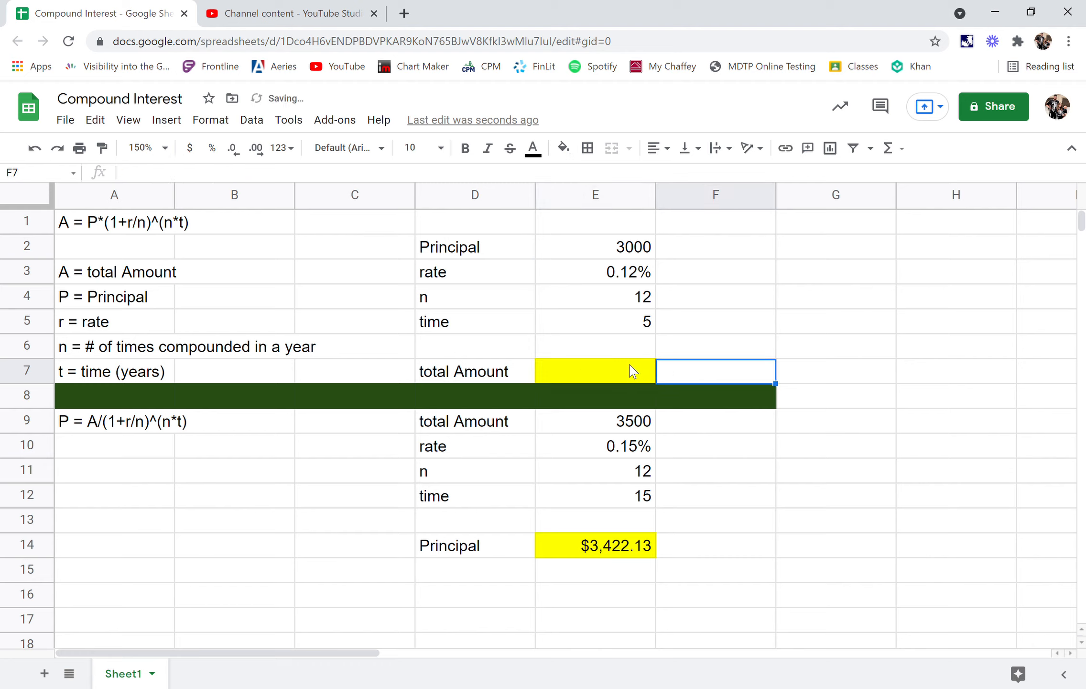
- Undo the clearing of the total amount formula in E7
key(ctrl+z)
click(713, 348)
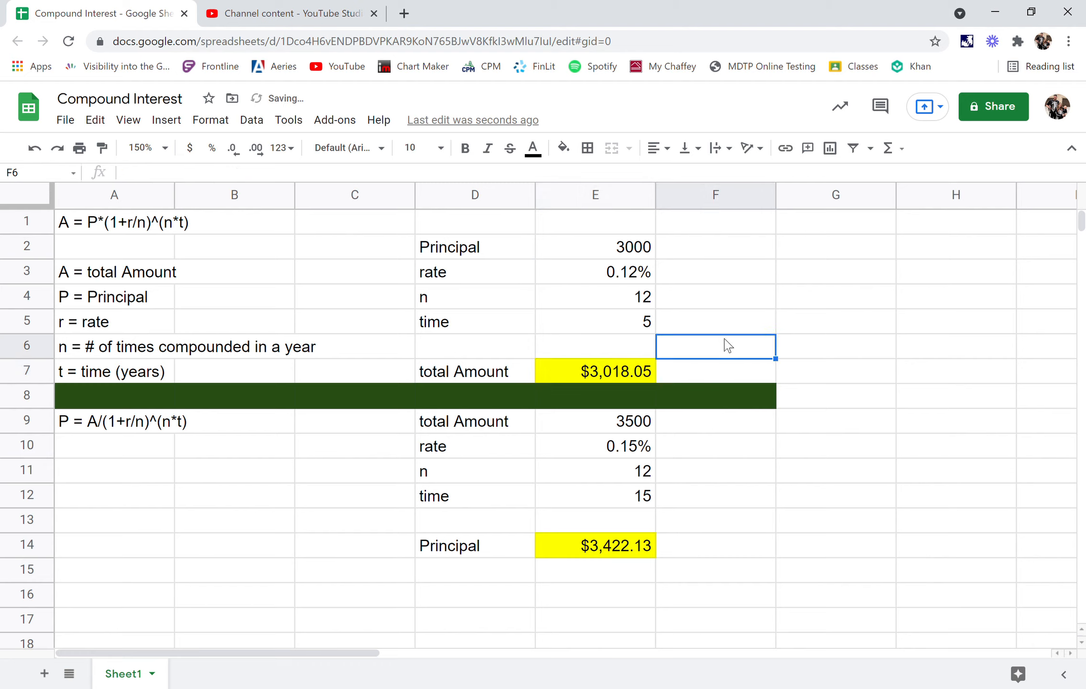
- Set the principal in E2 of the total amount calculation to 5000
drag(639, 253, 643, 322)
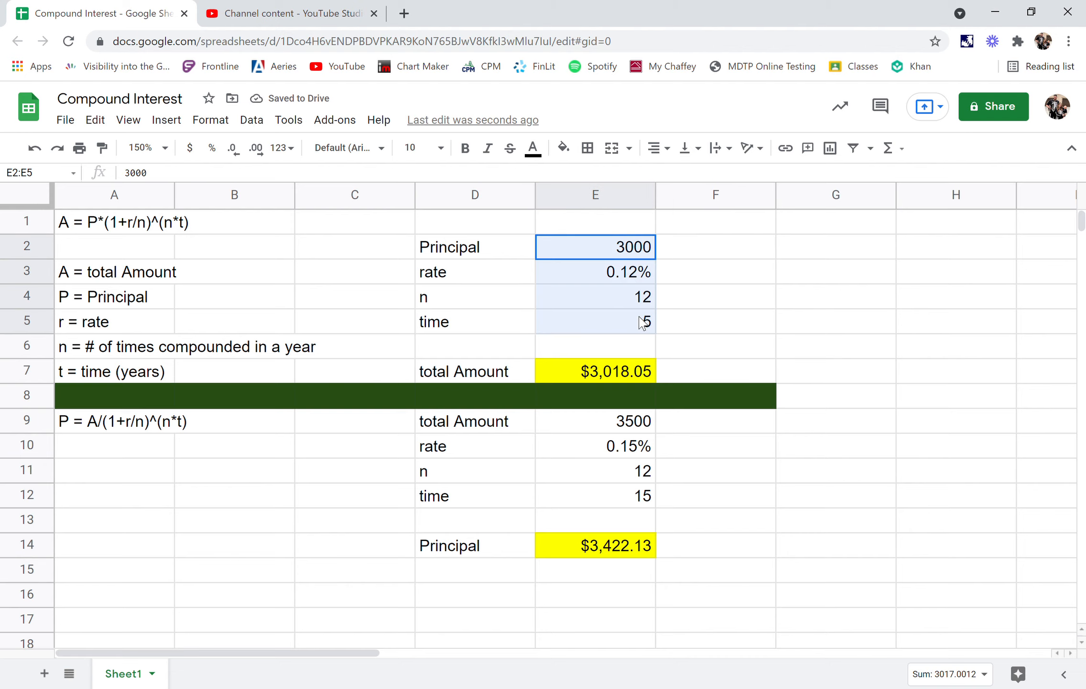
click(640, 274)
click(639, 247)
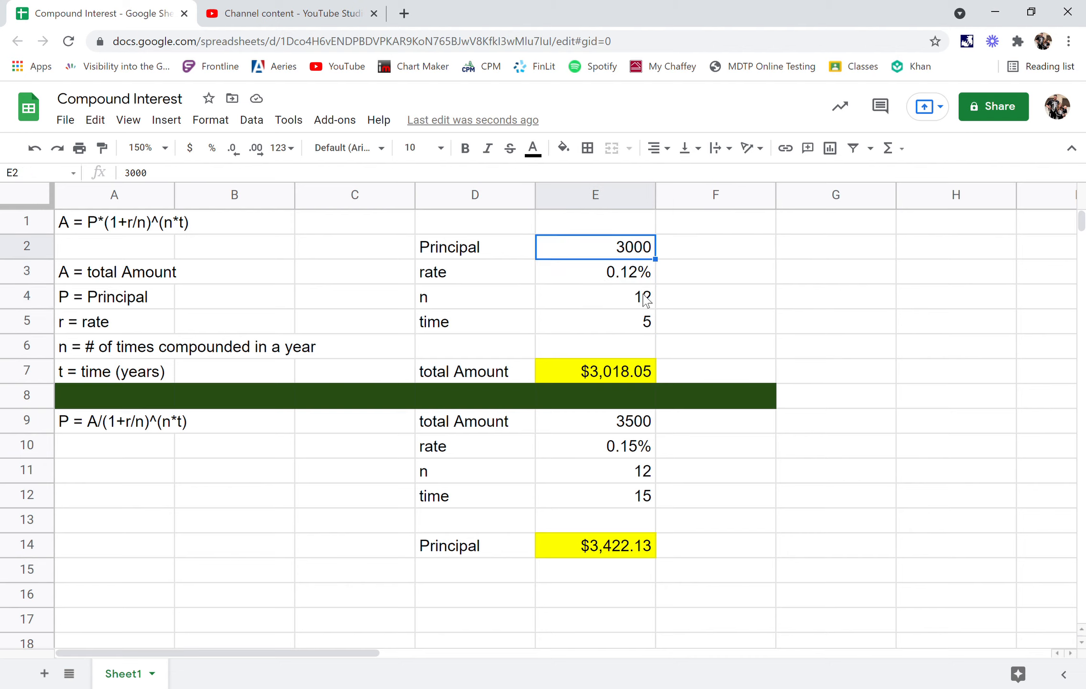
text(5000)
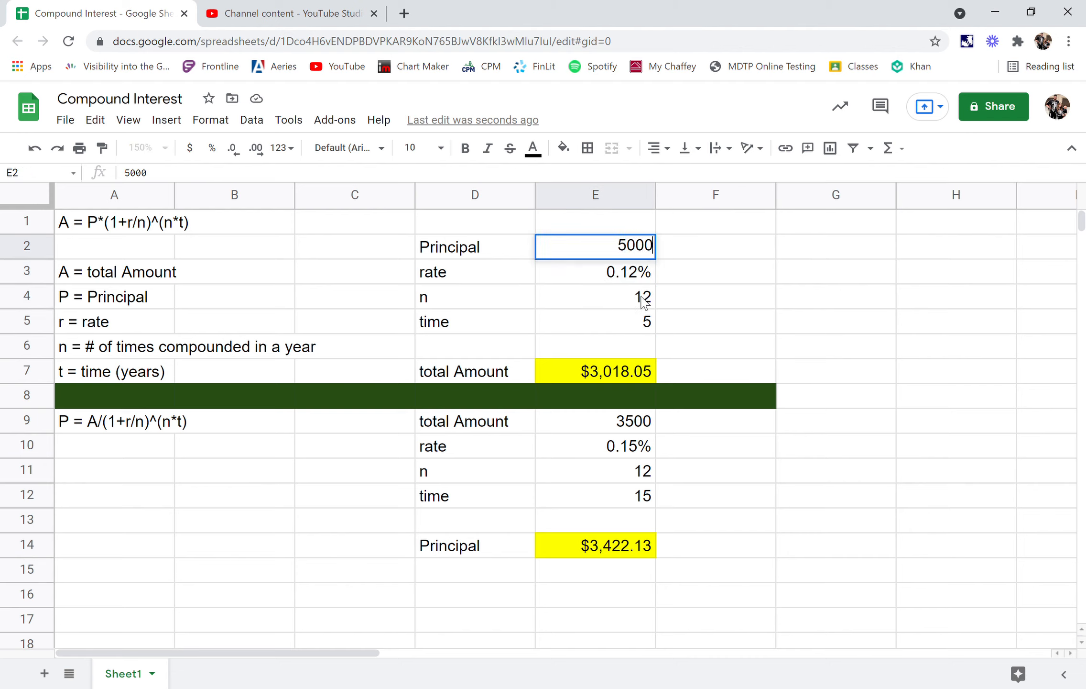
key(Return)
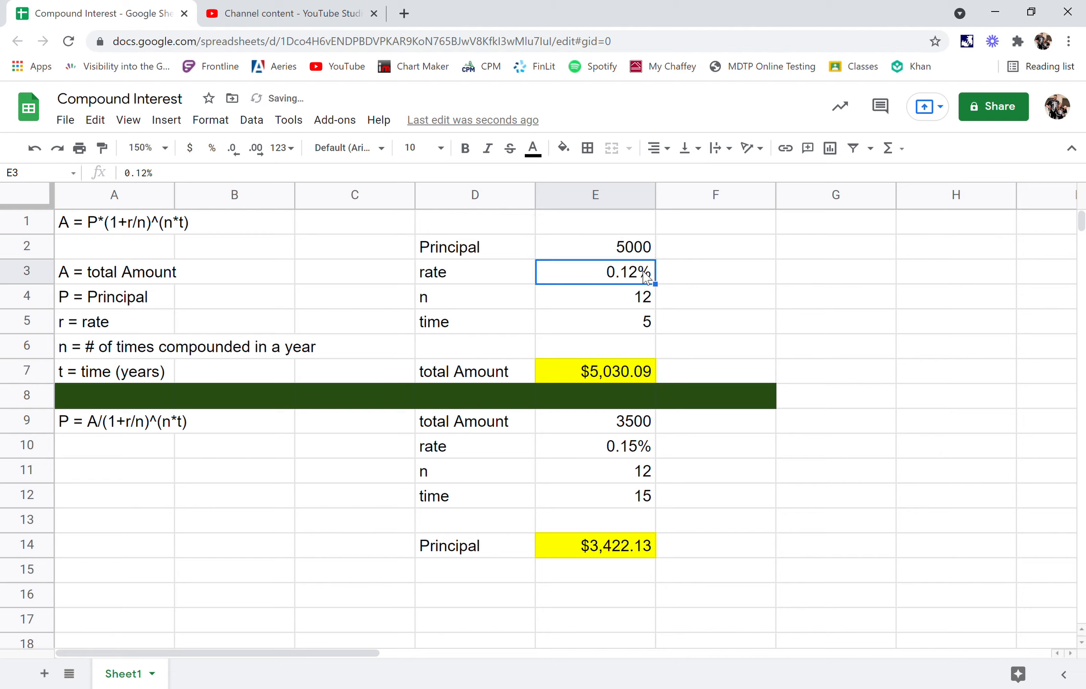
- Set the rate in E3 to .38% and the time in E5 to 10 years
text(.38)
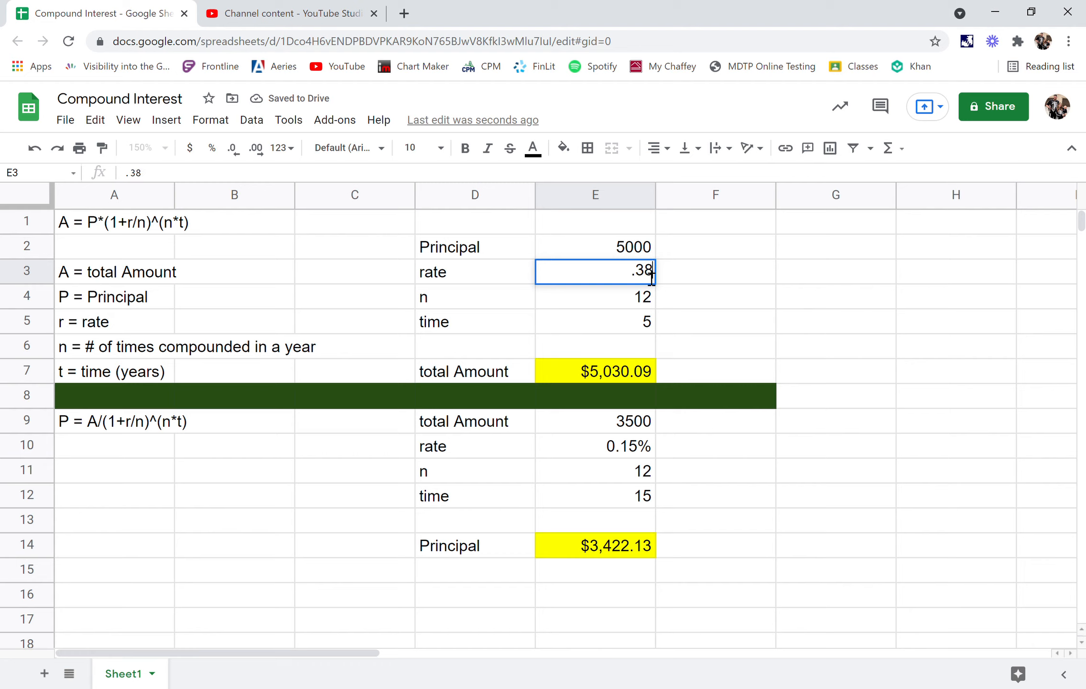
text(%)
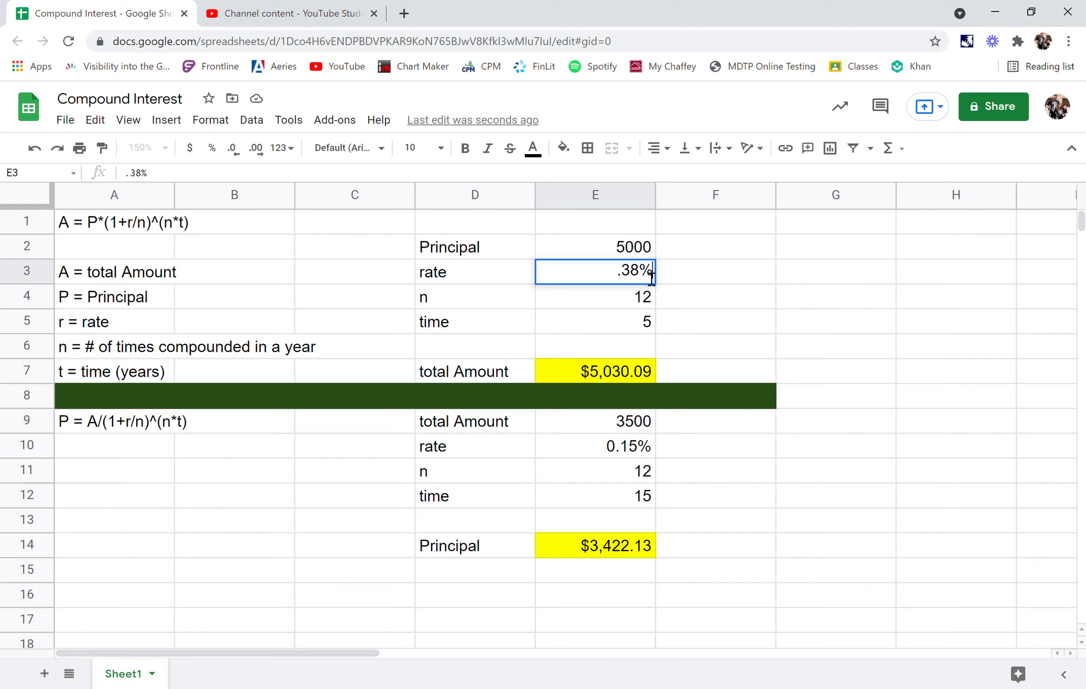
click(605, 324)
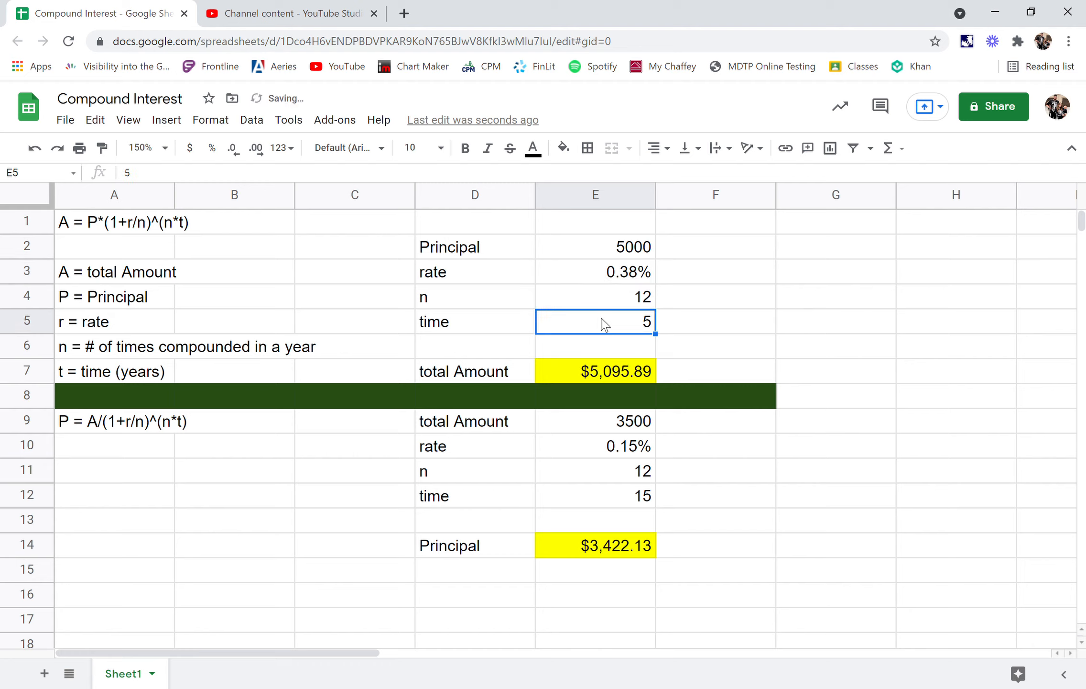
text(10)
click(837, 294)
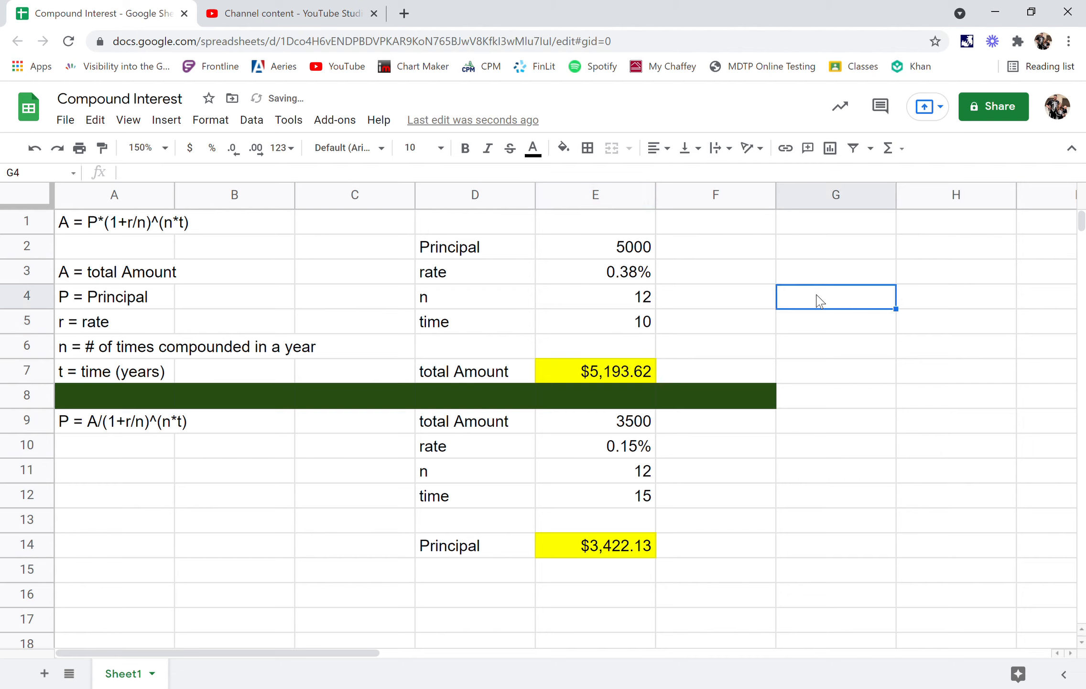
- Review the result formulas in E7 and E14 along with their input ranges E9:E12 and E2:E5
click(614, 371)
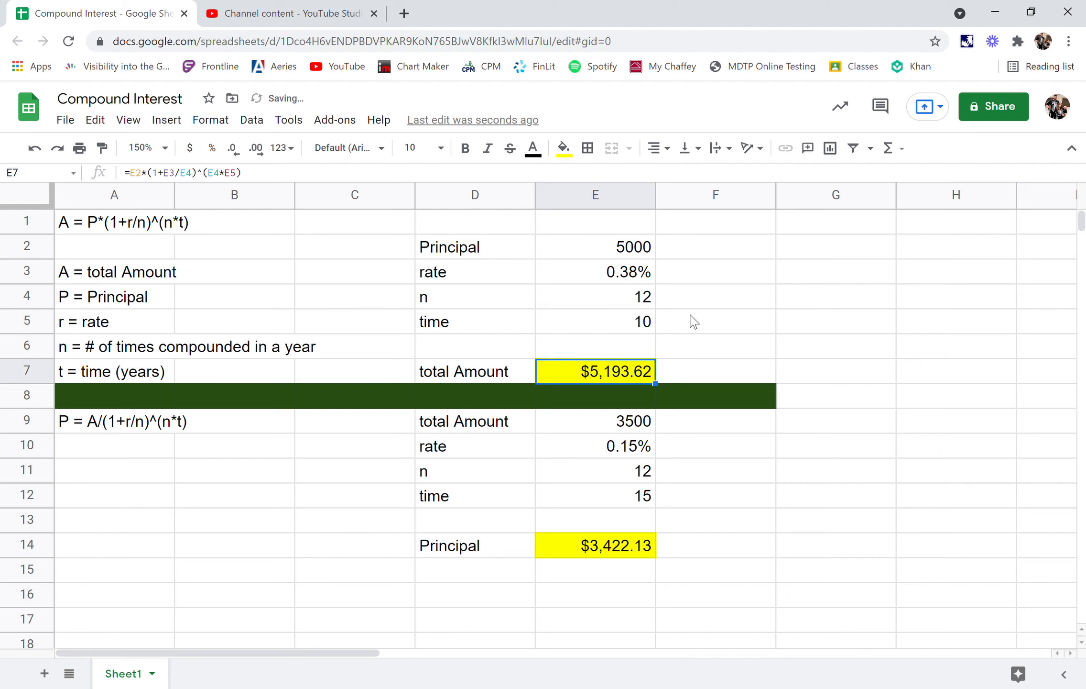
click(695, 297)
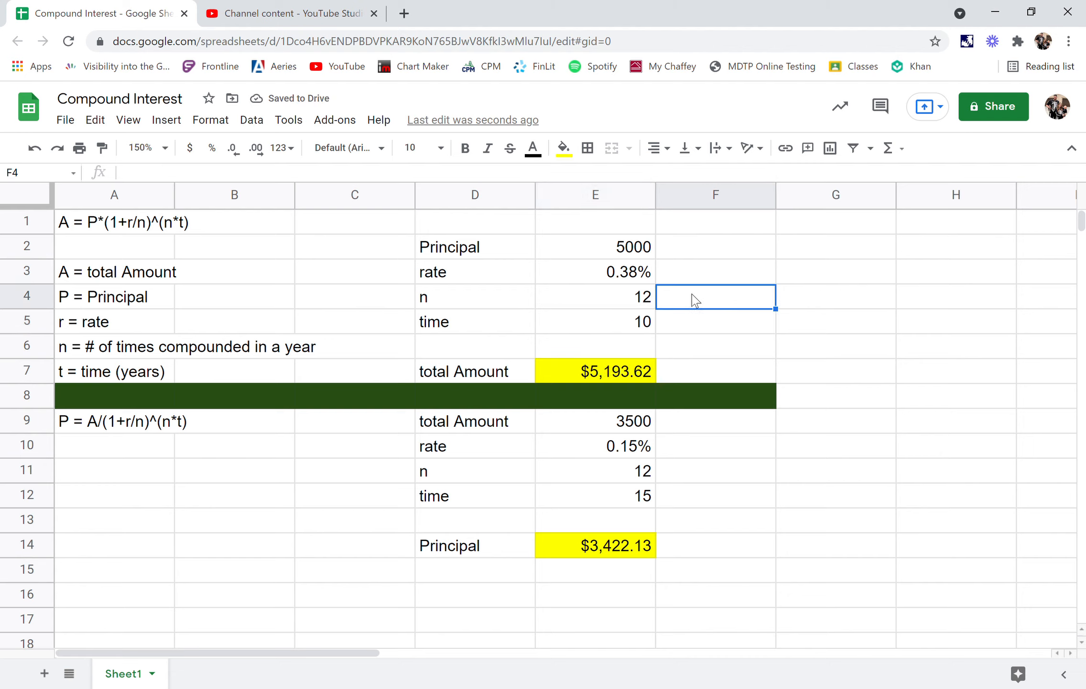
click(616, 370)
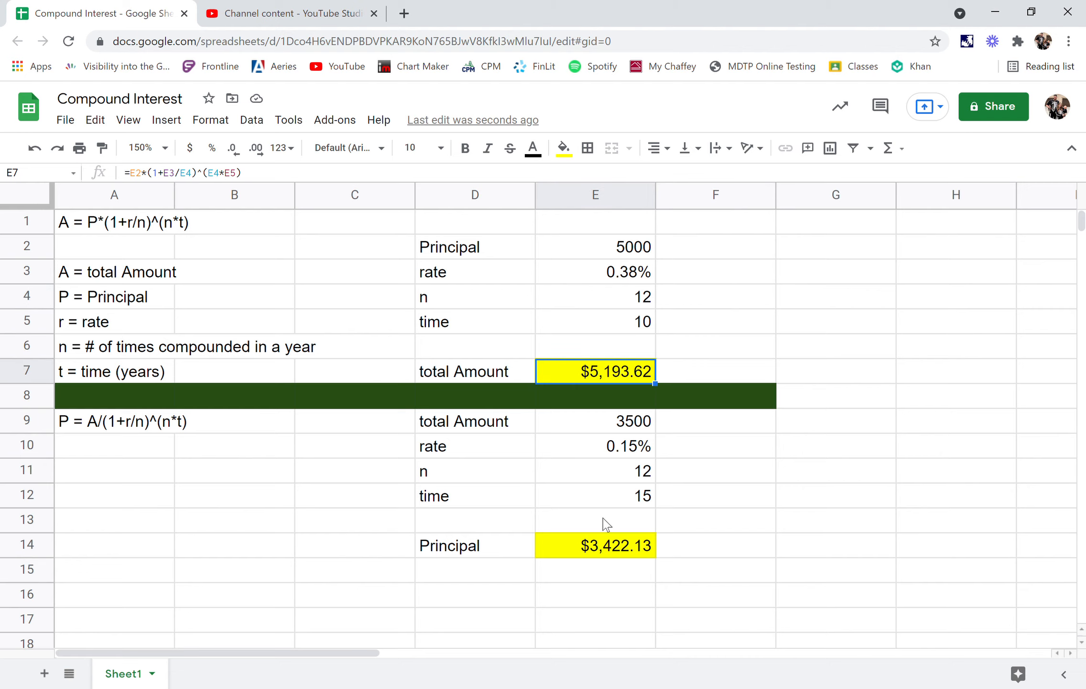
click(604, 546)
click(614, 378)
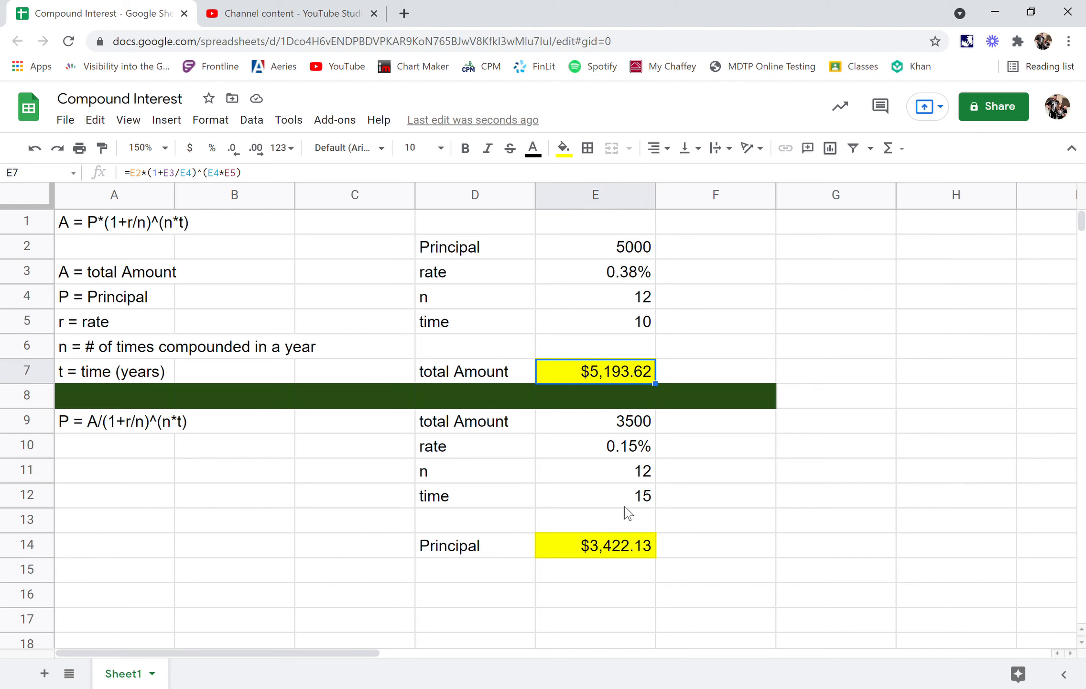
click(624, 545)
click(627, 375)
click(630, 545)
click(639, 373)
click(645, 519)
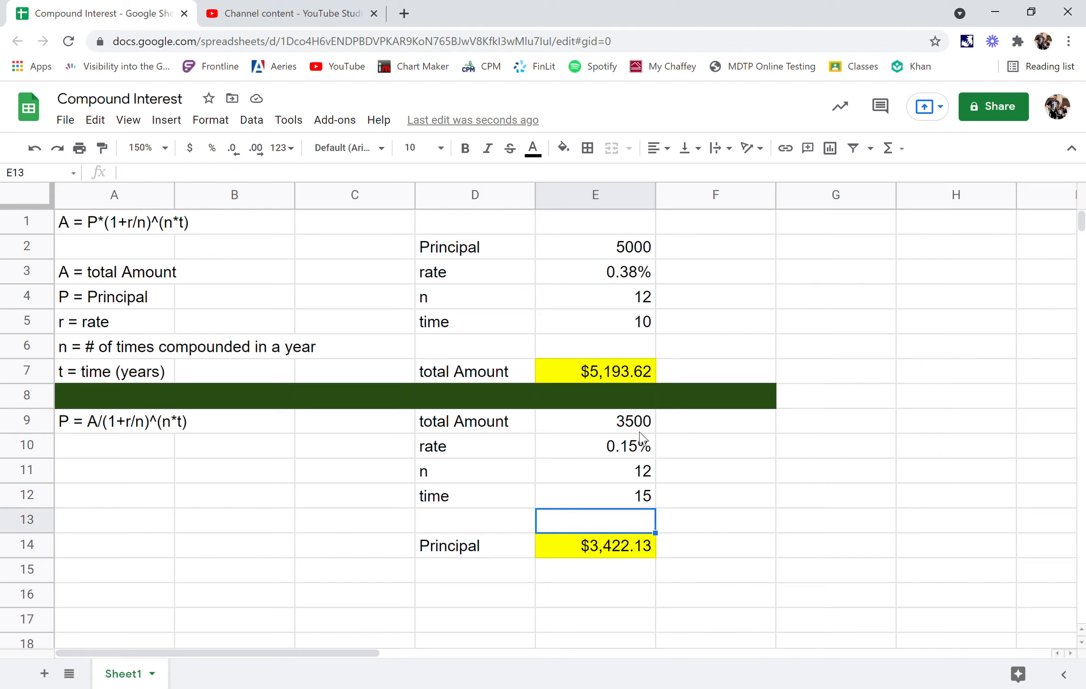
drag(644, 427, 645, 497)
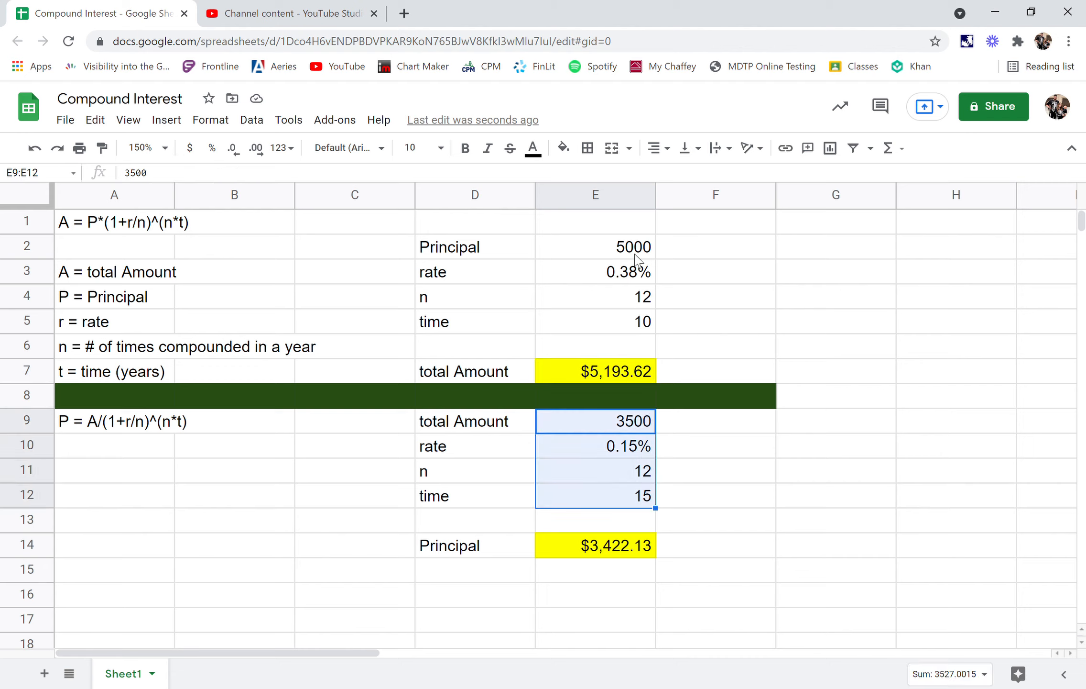
drag(640, 258, 646, 332)
click(735, 254)
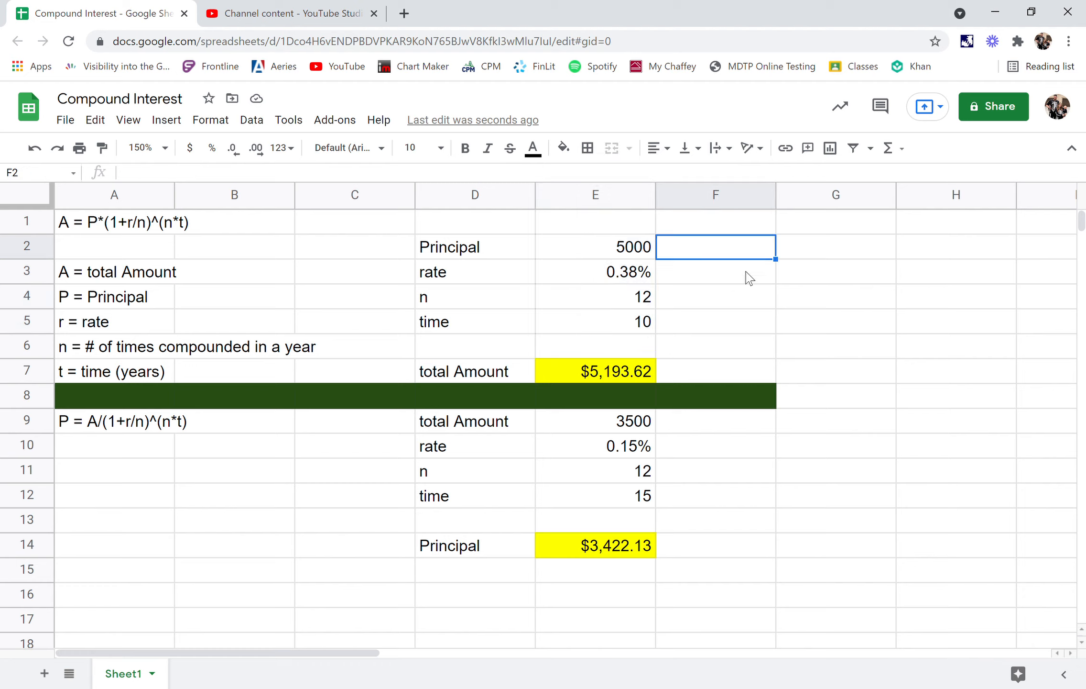